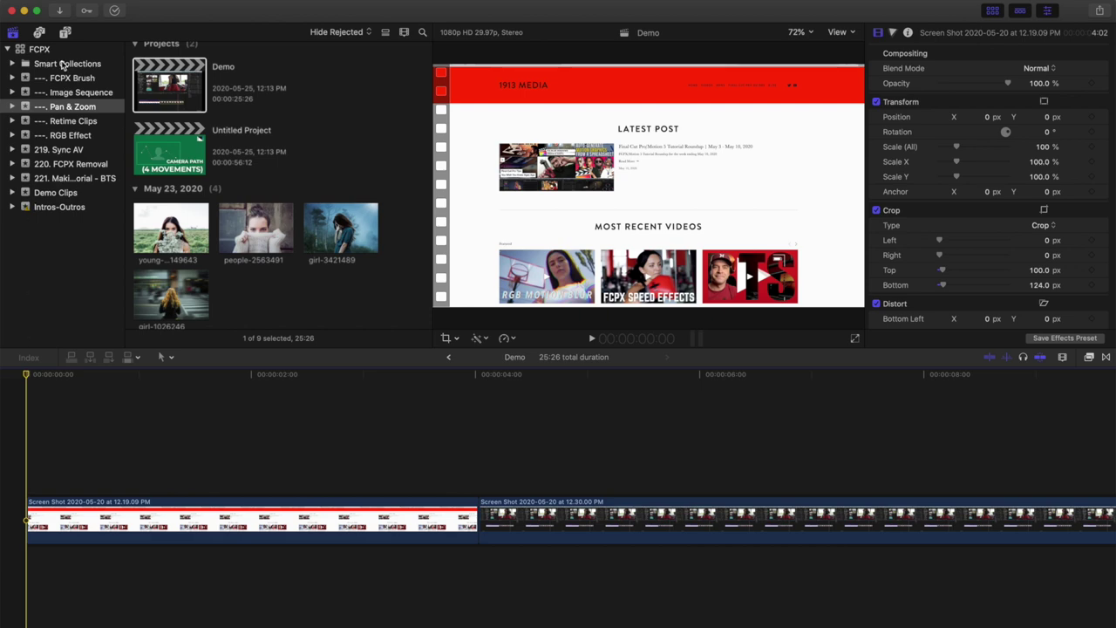
Browse the Pixel Film Pan and Dolly titles and preview 3D Camera Tool with Drop Zones & Text
{"action": "left_click", "coordinate": [65, 32]}
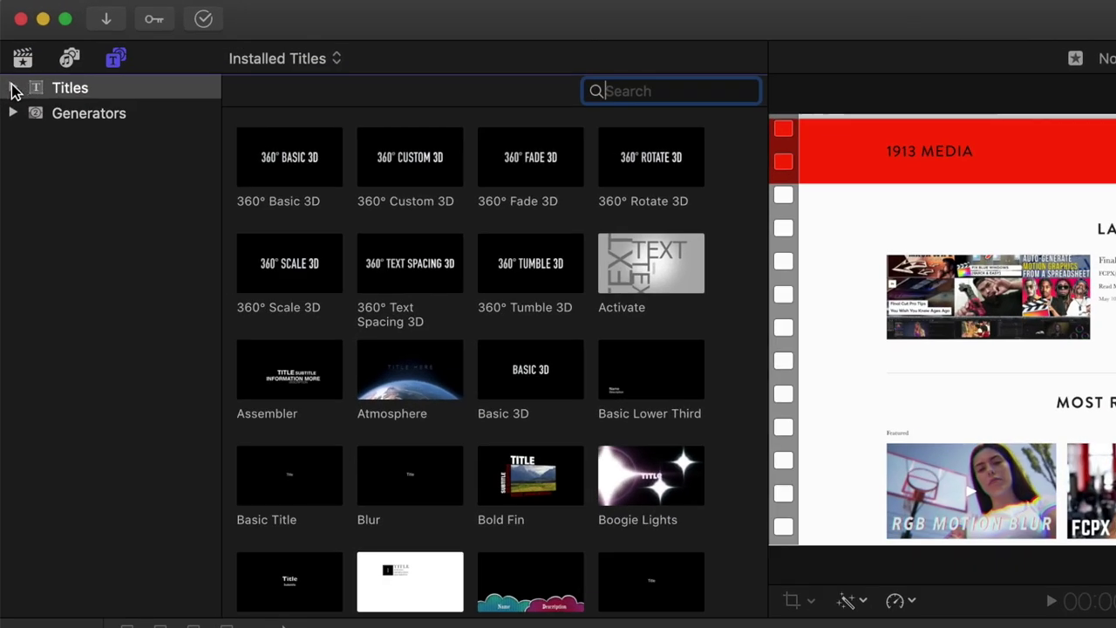
{"action": "left_click", "coordinate": [13, 88]}
{"action": "left_click", "coordinate": [118, 344]}
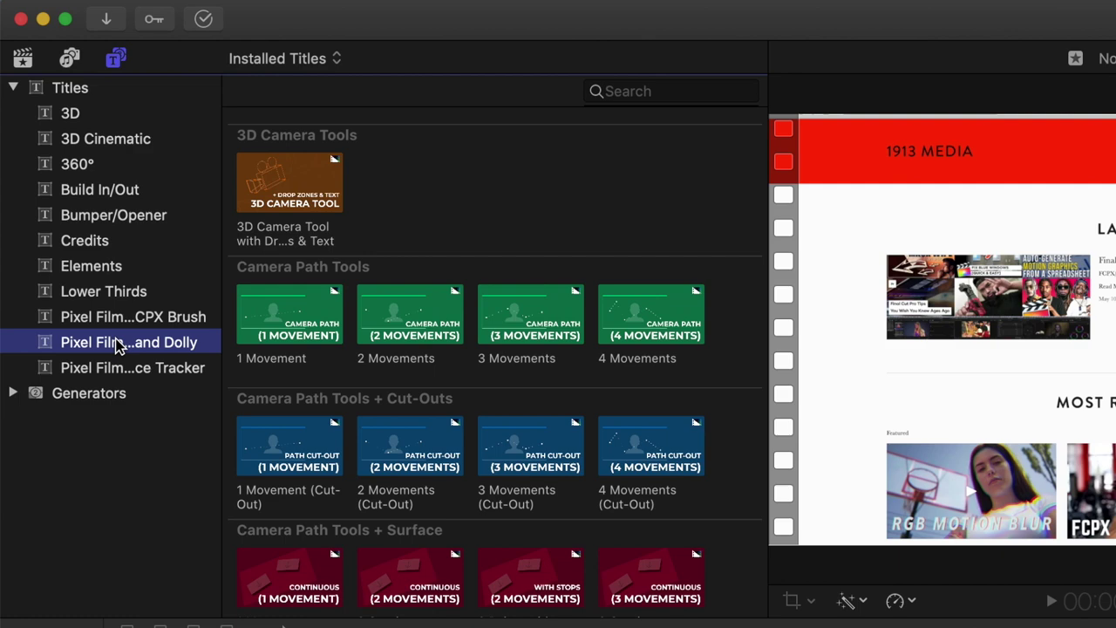
{"action": "scroll", "coordinate": [450, 235], "scroll_direction": "down", "scroll_amount": 6}
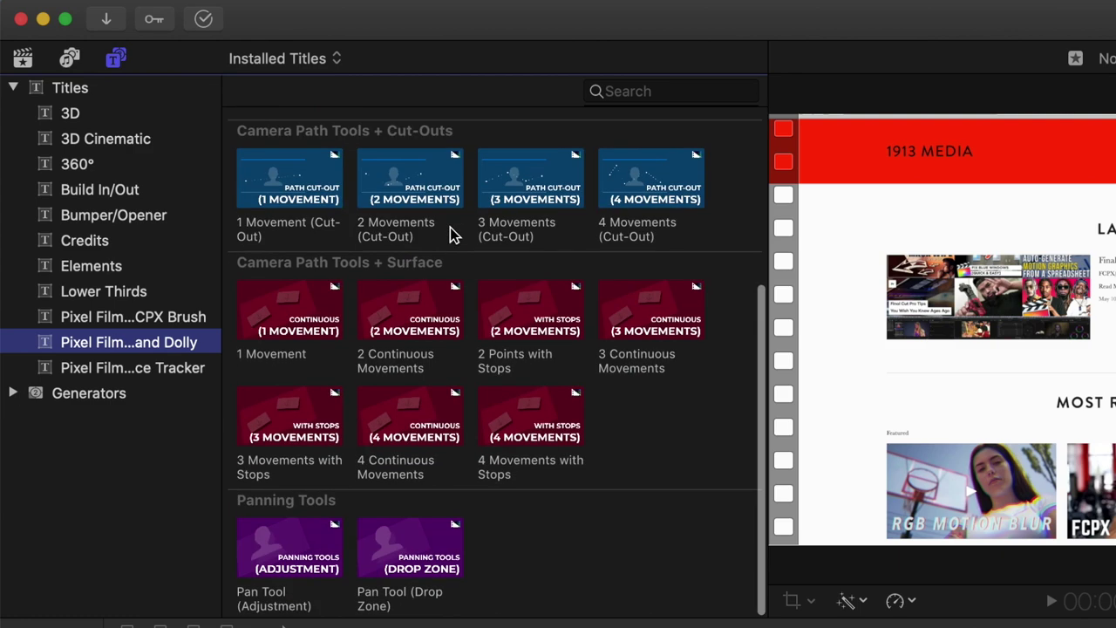
{"action": "scroll", "coordinate": [451, 234], "scroll_direction": "up", "scroll_amount": 6}
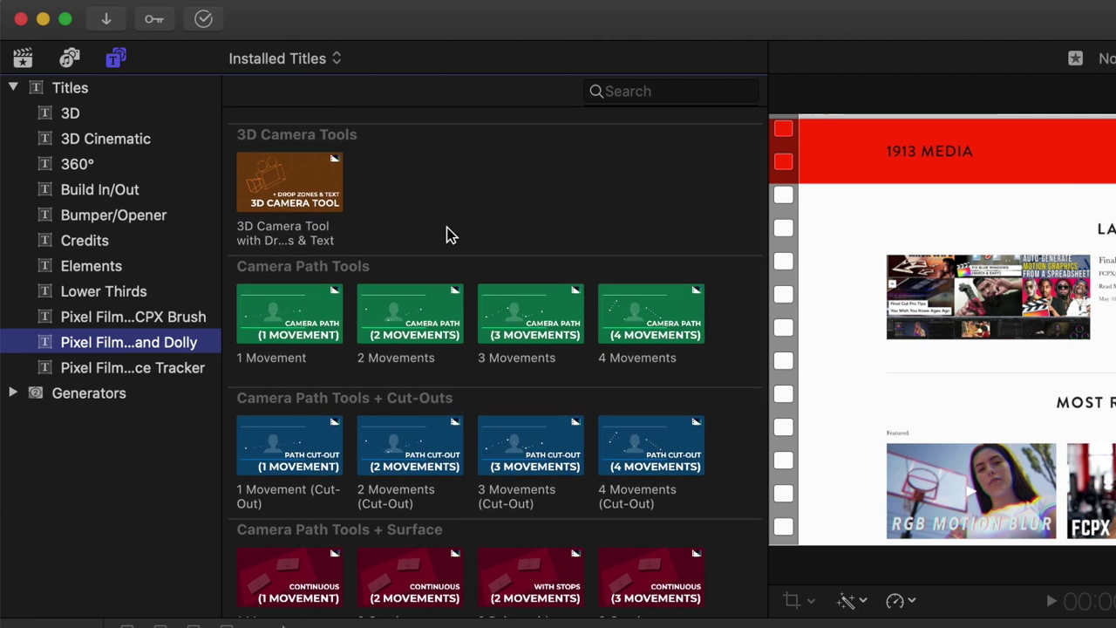
{"action": "left_click", "coordinate": [321, 203]}
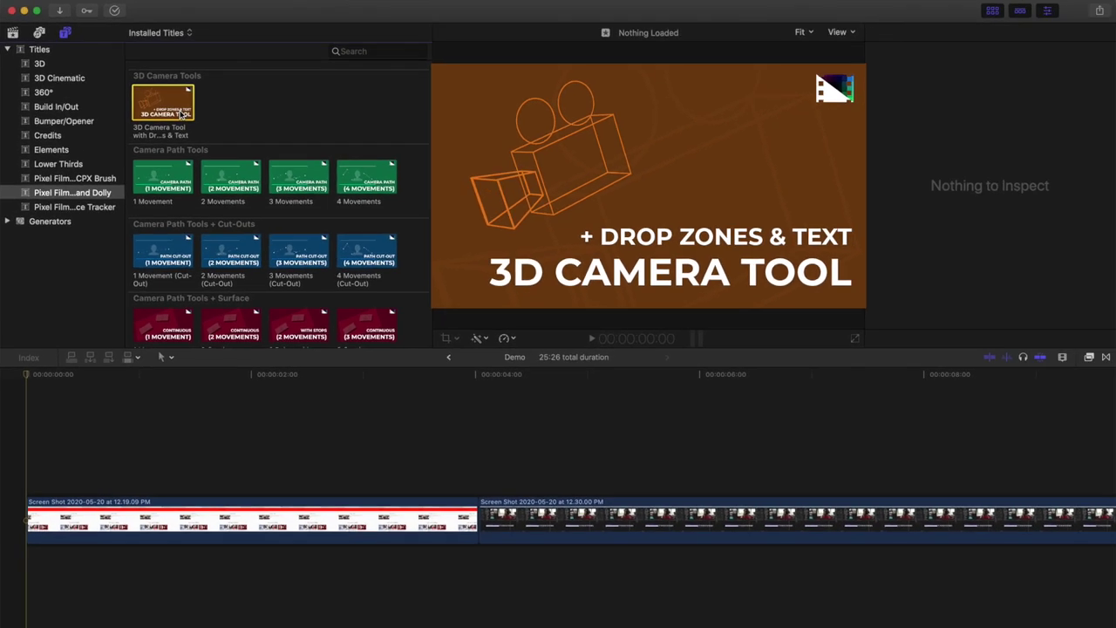
Place the 3D Camera Tool title above the first clip, trim it to end at 4:01, and select it
{"action": "left_click", "coordinate": [144, 523]}
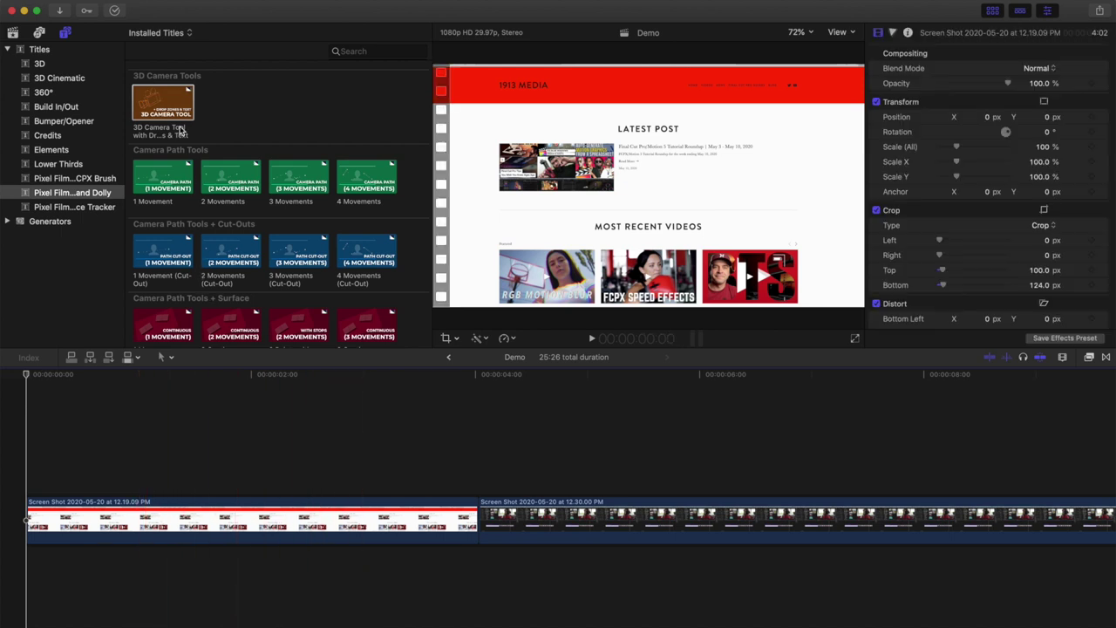
{"action": "left_click_drag", "start_coordinate": [166, 108], "coordinate": [19, 472]}
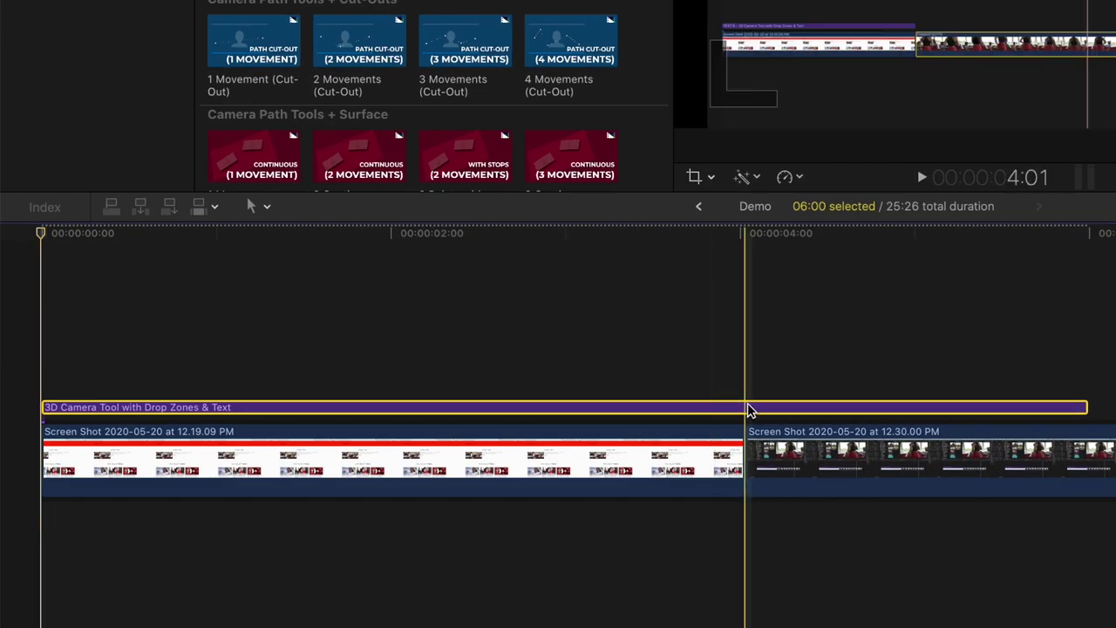
{"action": "key", "text": "alt+]"}
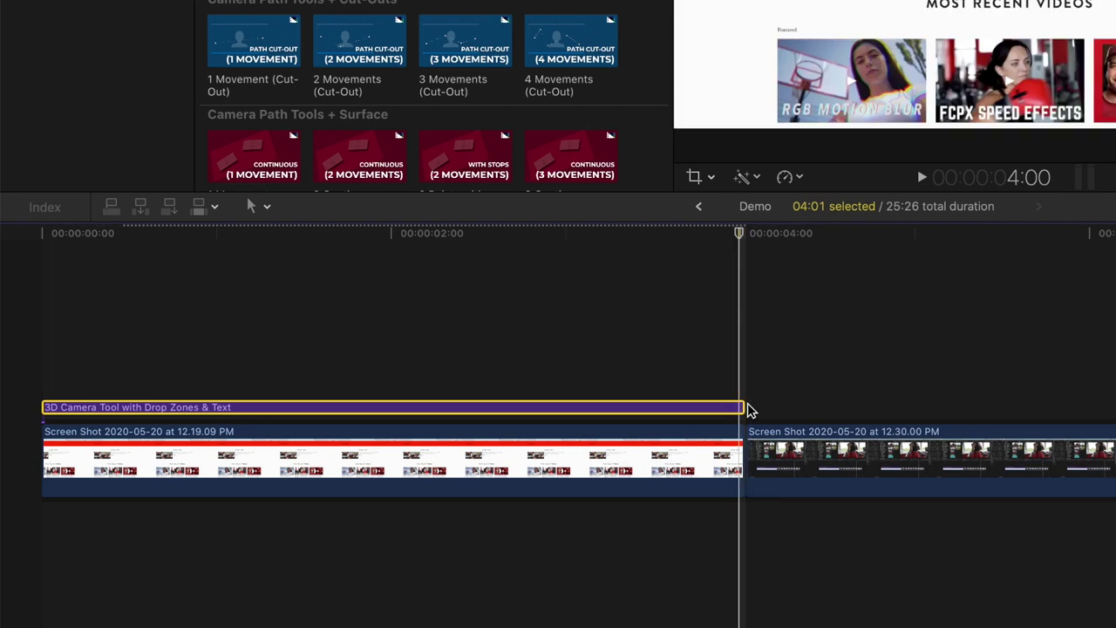
{"action": "left_click", "coordinate": [342, 351]}
{"action": "left_click", "coordinate": [342, 409]}
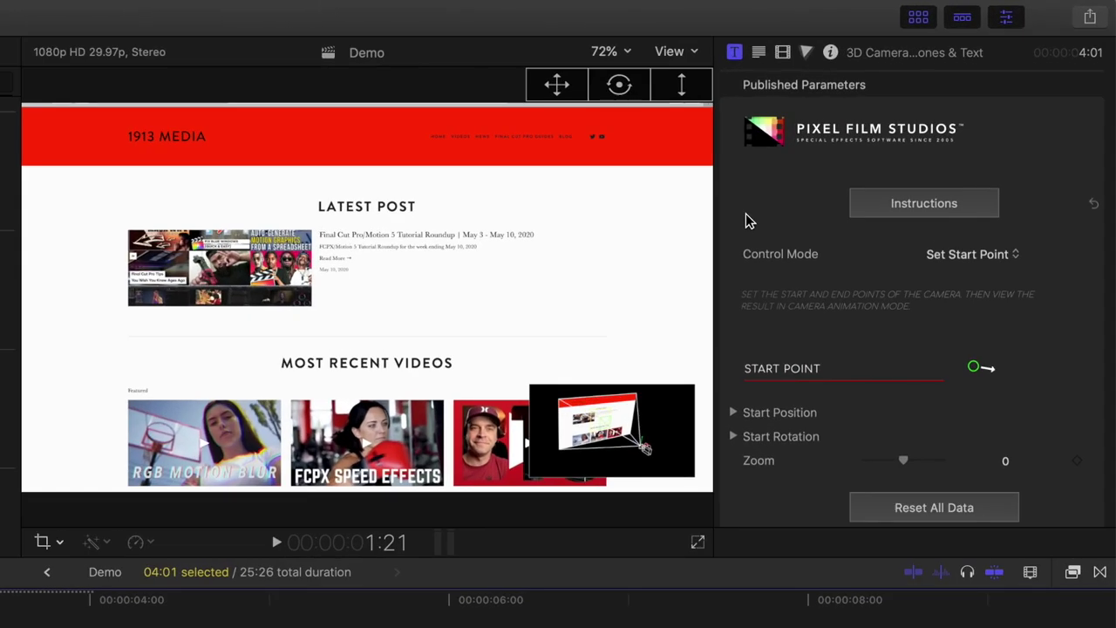
Keep Control Mode on Set Start Point and expand the start Position and Rotation values
{"action": "left_click", "coordinate": [1014, 255]}
{"action": "left_click", "coordinate": [1015, 262]}
{"action": "scroll", "coordinate": [789, 179], "scroll_direction": "down", "scroll_amount": 5}
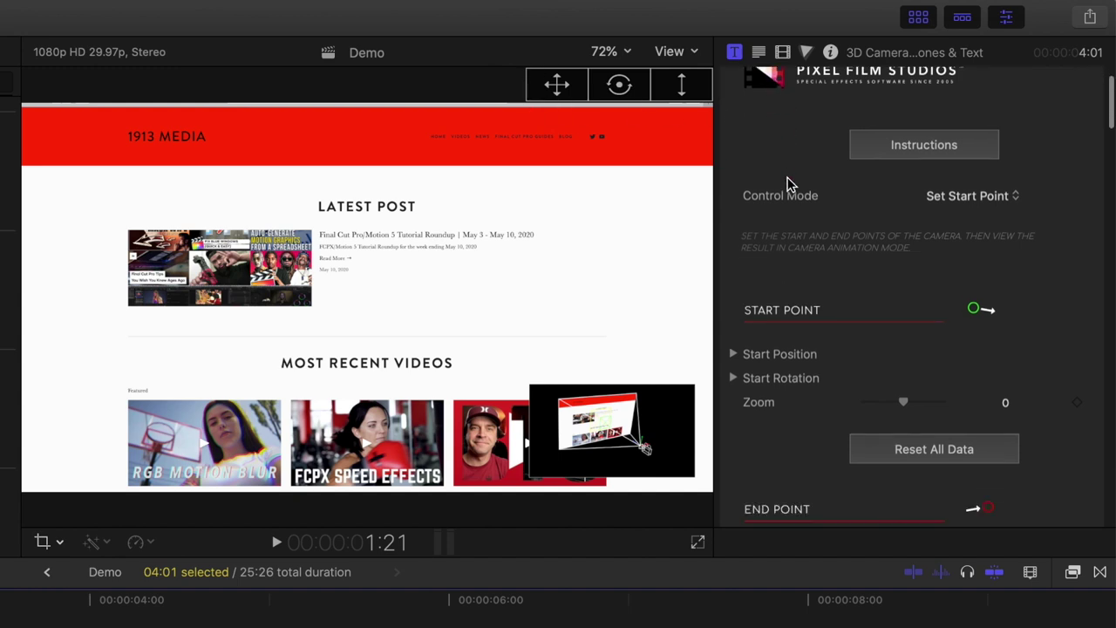
{"action": "left_click", "coordinate": [733, 177]}
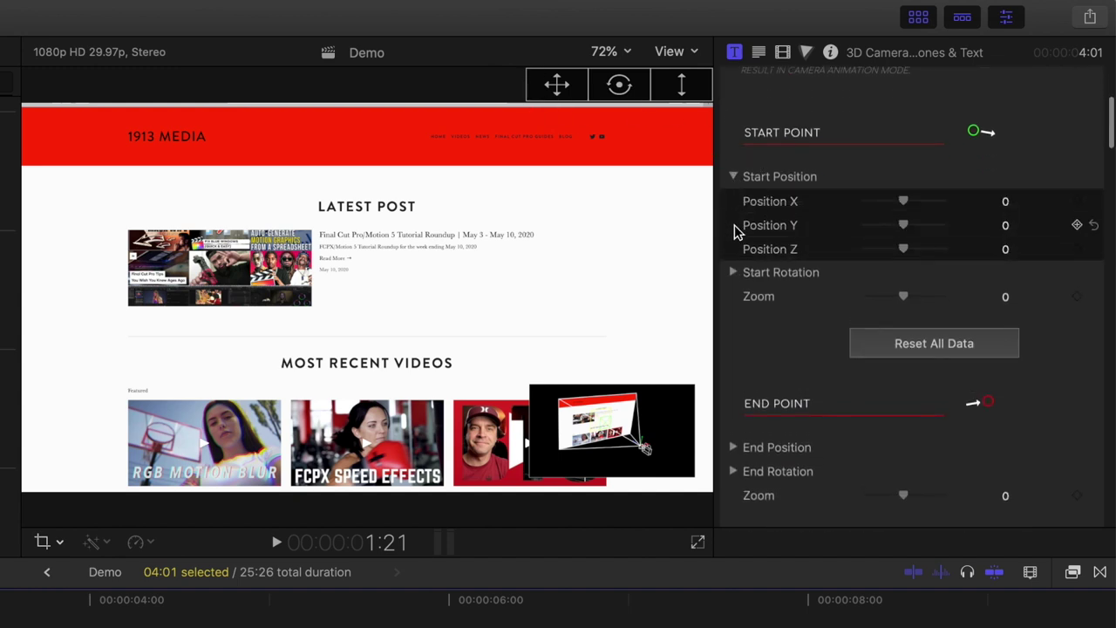
{"action": "left_click", "coordinate": [734, 273]}
{"action": "scroll", "coordinate": [735, 378], "scroll_direction": "up", "scroll_amount": 2}
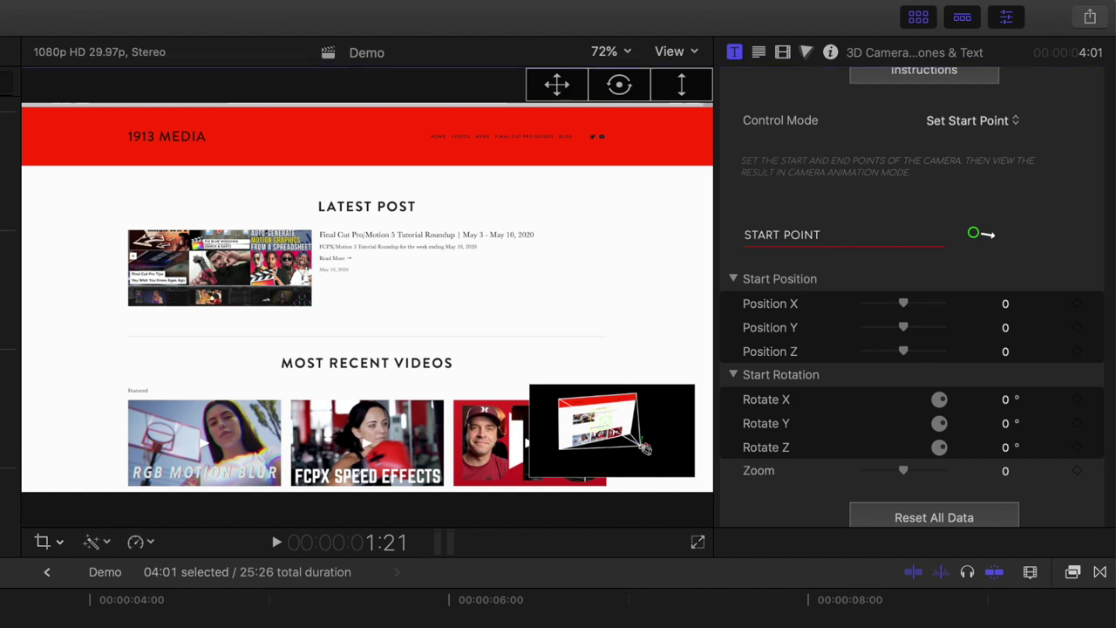
Reset the camera and frame Latest Post at -2.4° X, -13.8° Y rotation, zoom 46.3
{"action": "left_click_drag", "start_coordinate": [562, 83], "coordinate": [678, 83]}
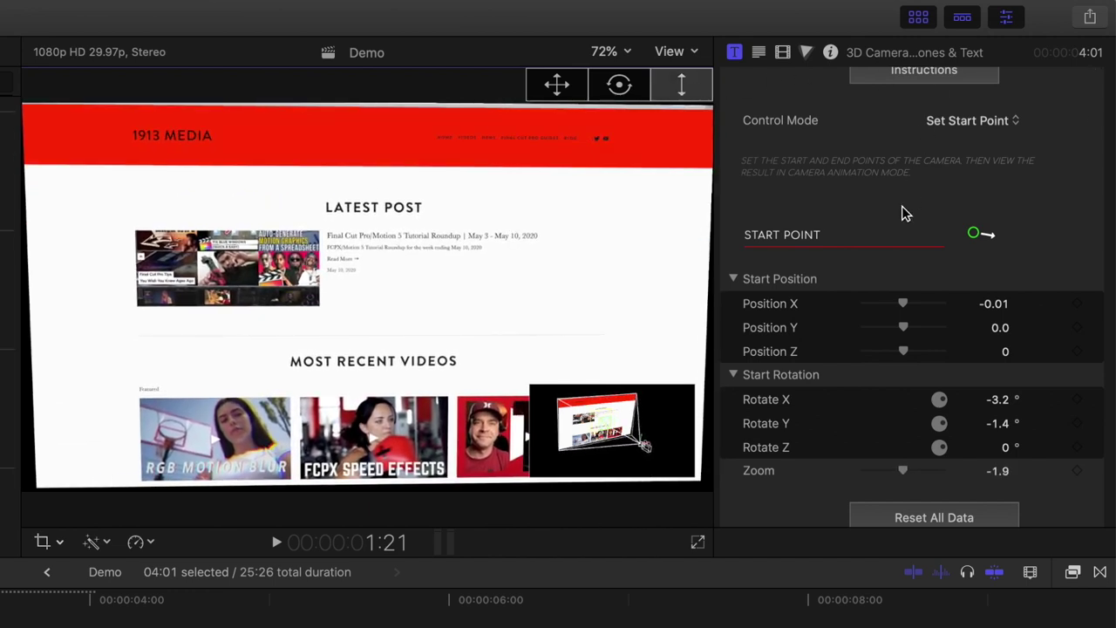
{"action": "scroll", "coordinate": [905, 214], "scroll_direction": "down", "scroll_amount": 3}
{"action": "left_click", "coordinate": [940, 404]}
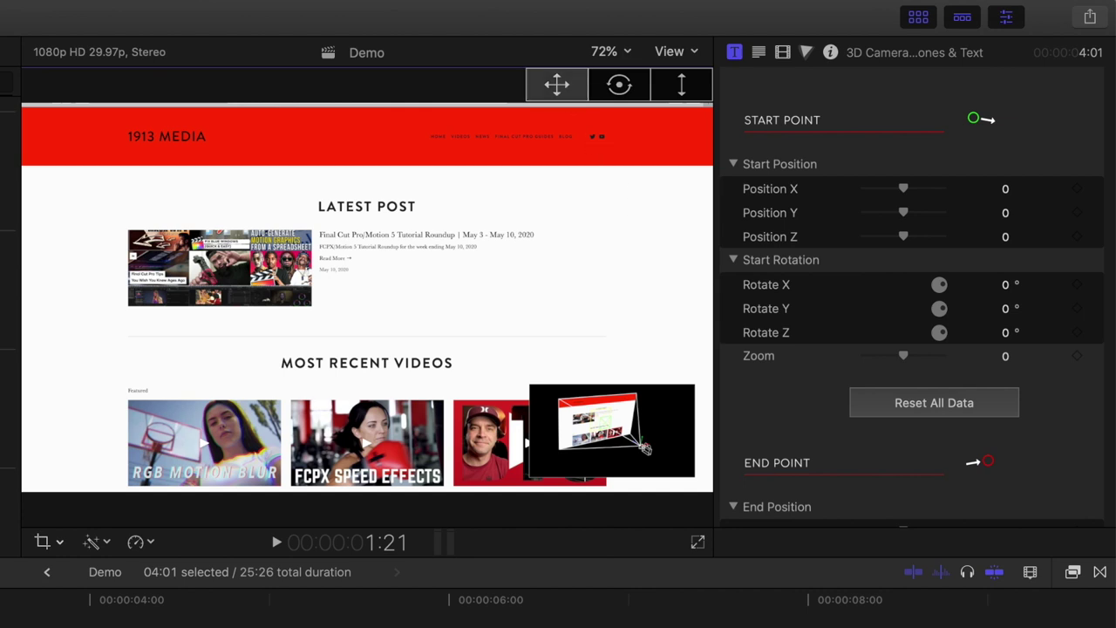
{"action": "left_click_drag", "start_coordinate": [556, 83], "coordinate": [674, 92]}
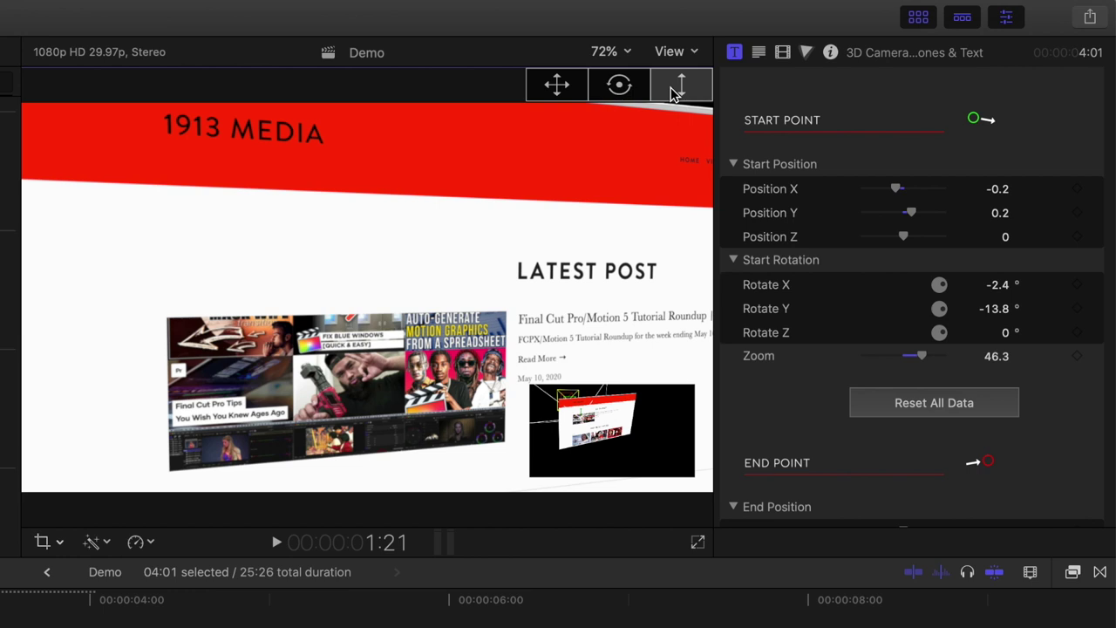
Switch to Set End Point and frame Most Recent Videos at 14.1° X, 18.1° Y, zoom 38.9
{"action": "scroll", "coordinate": [884, 211], "scroll_direction": "up", "scroll_amount": 5}
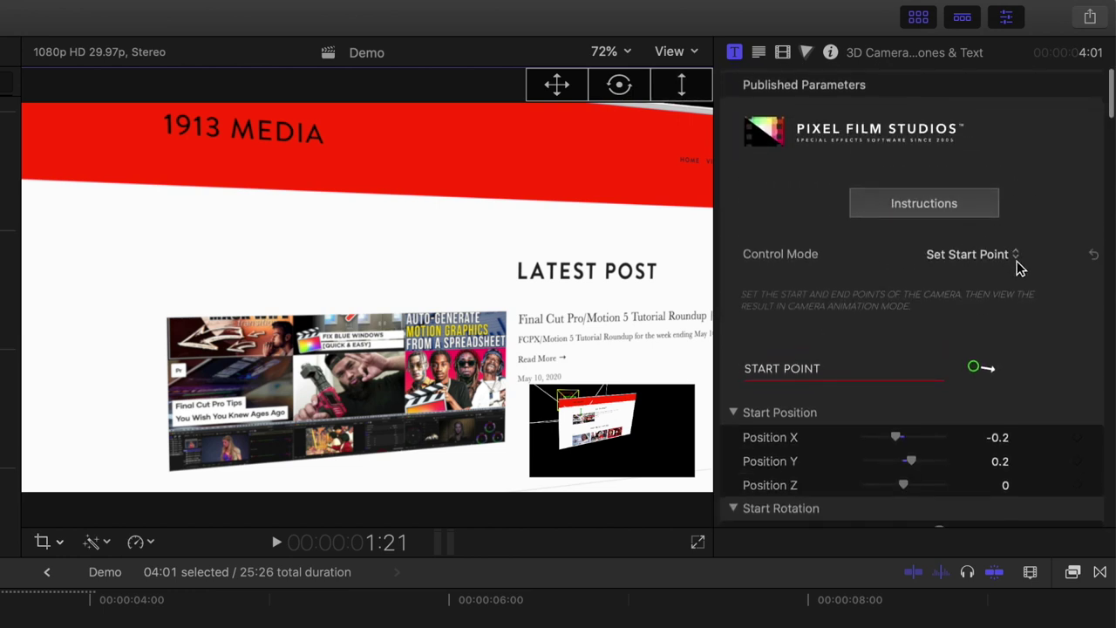
{"action": "left_click", "coordinate": [1018, 257]}
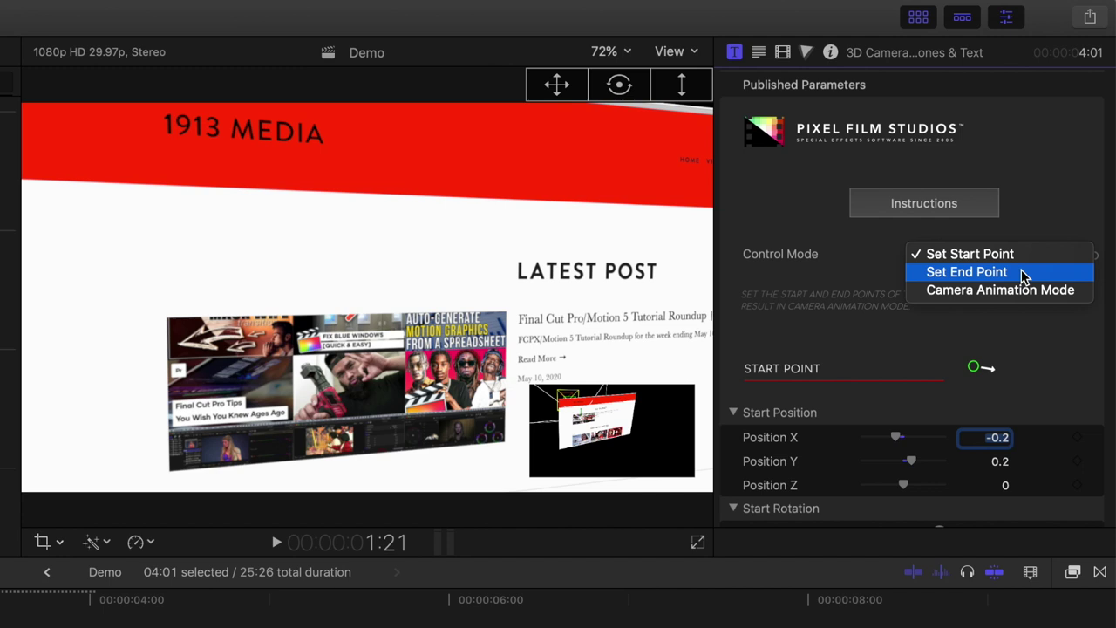
{"action": "left_click", "coordinate": [1022, 274]}
{"action": "scroll", "coordinate": [1017, 261], "scroll_direction": "down", "scroll_amount": 10}
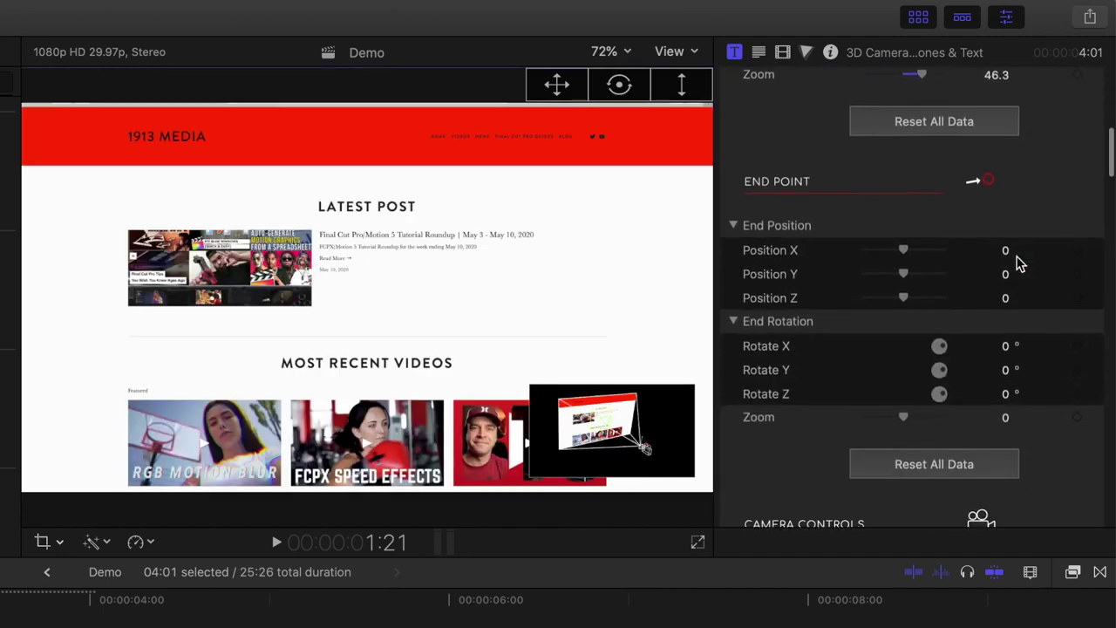
{"action": "left_click_drag", "start_coordinate": [556, 84], "coordinate": [695, 105]}
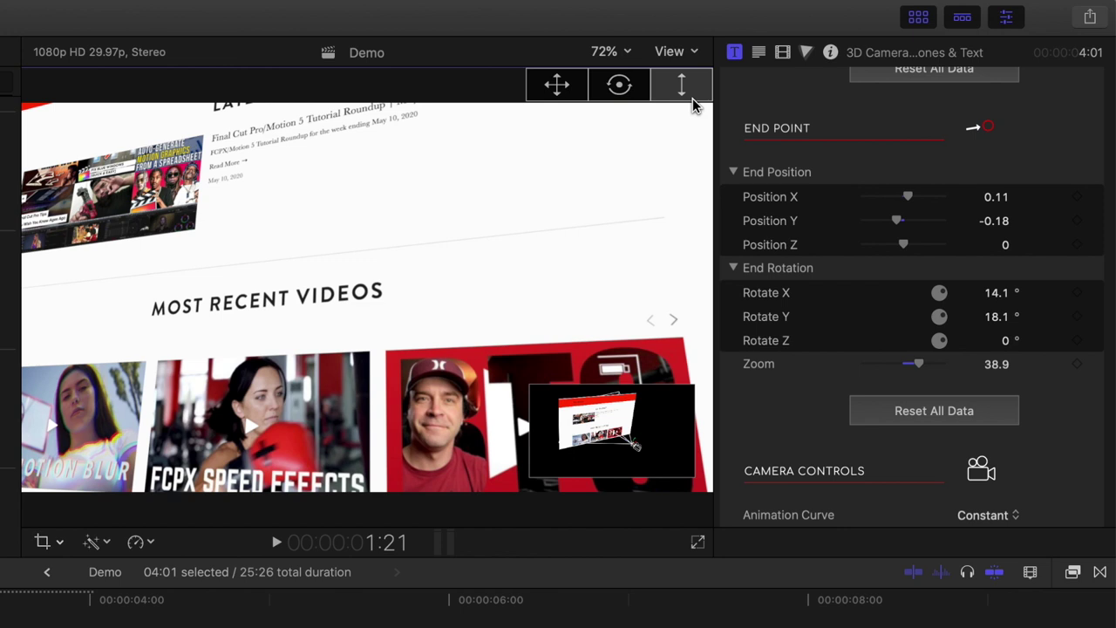
Set Control Mode to Camera Animation Mode and play back the camera sweep
{"action": "scroll", "coordinate": [835, 130], "scroll_direction": "up", "scroll_amount": 10}
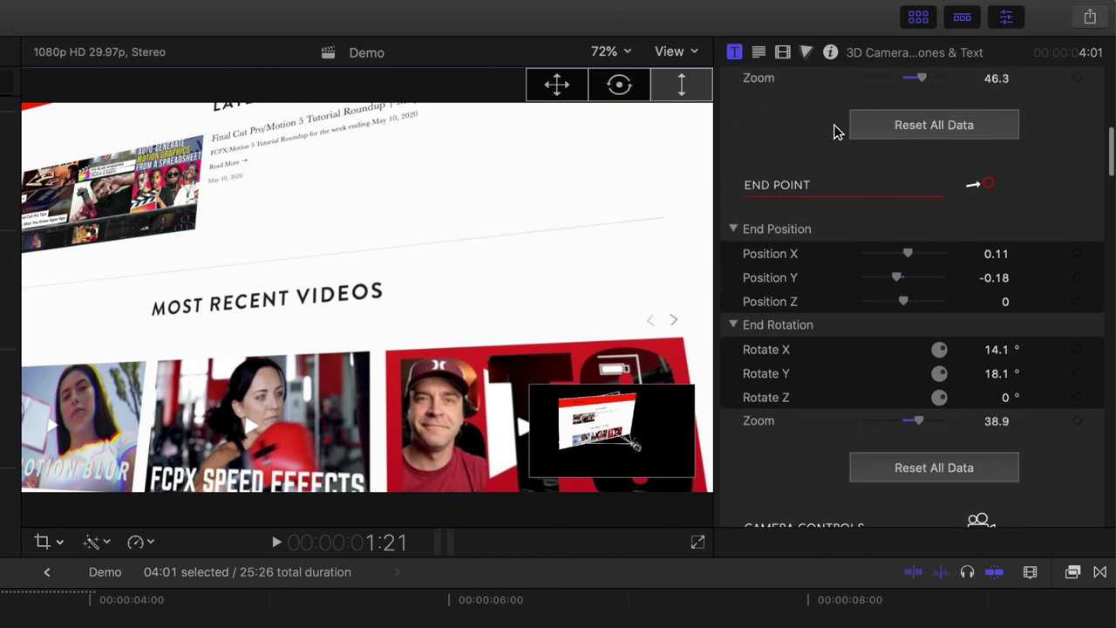
{"action": "left_click", "coordinate": [1016, 216]}
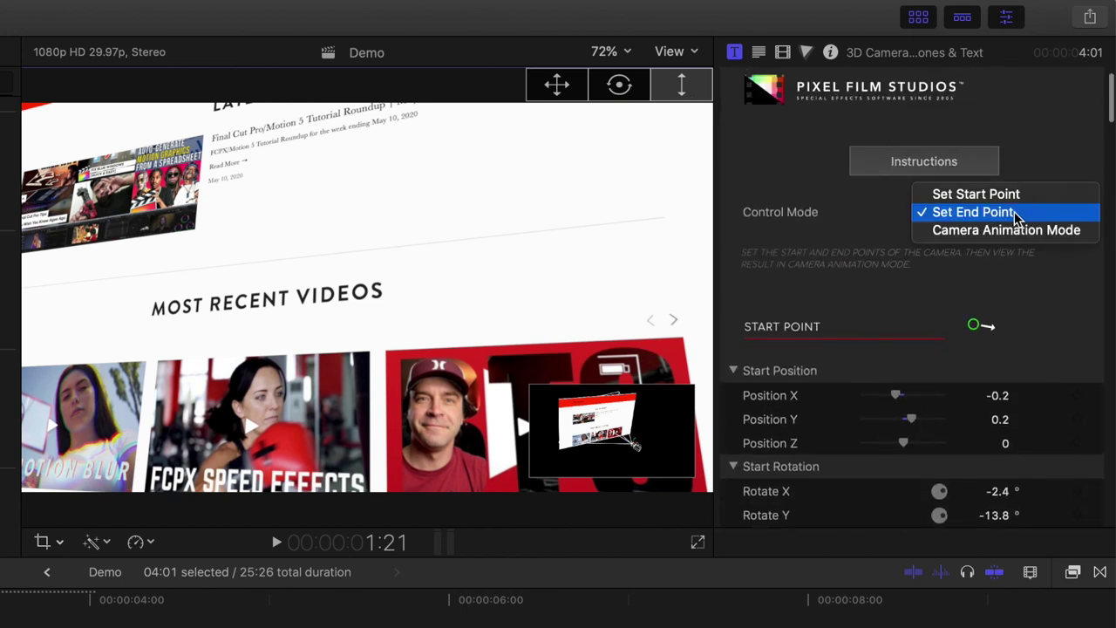
{"action": "left_click", "coordinate": [1017, 230]}
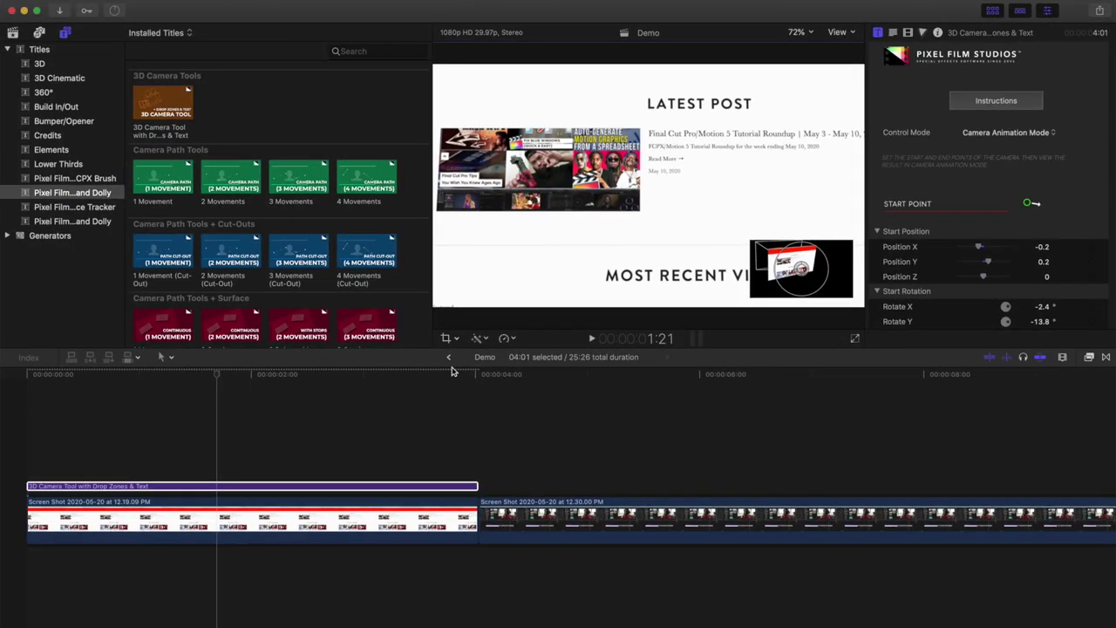
{"action": "left_click", "coordinate": [29, 431]}
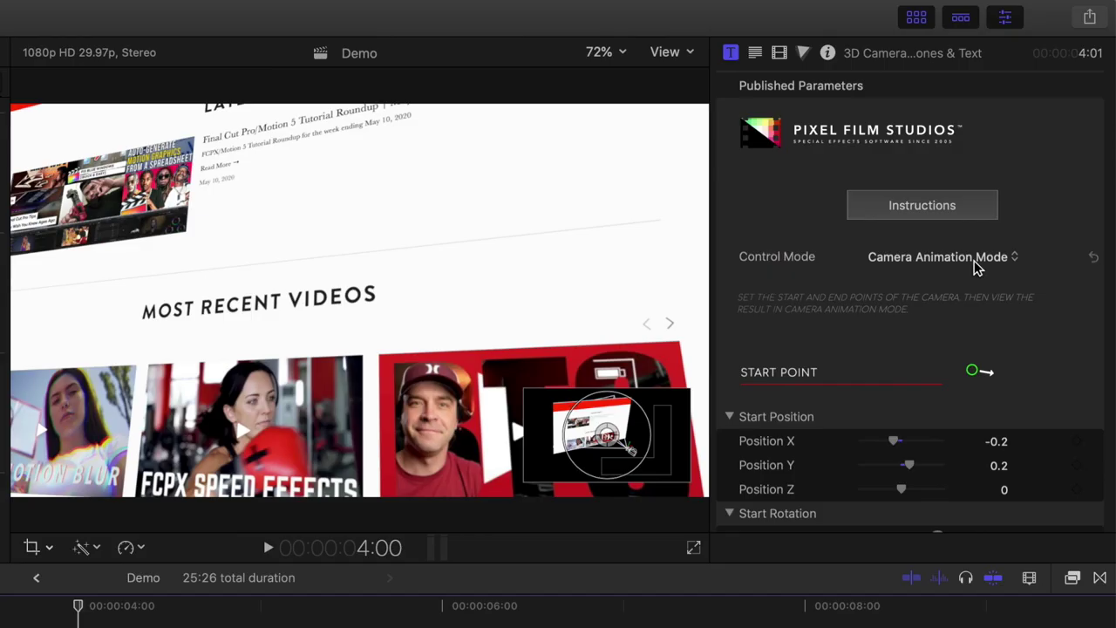
Set the title's Animation Curve to Ease Both and DOF Blur Amount to 53
{"action": "scroll", "coordinate": [927, 286], "scroll_direction": "down", "scroll_amount": 10}
{"action": "scroll", "coordinate": [927, 287], "scroll_direction": "down", "scroll_amount": 4}
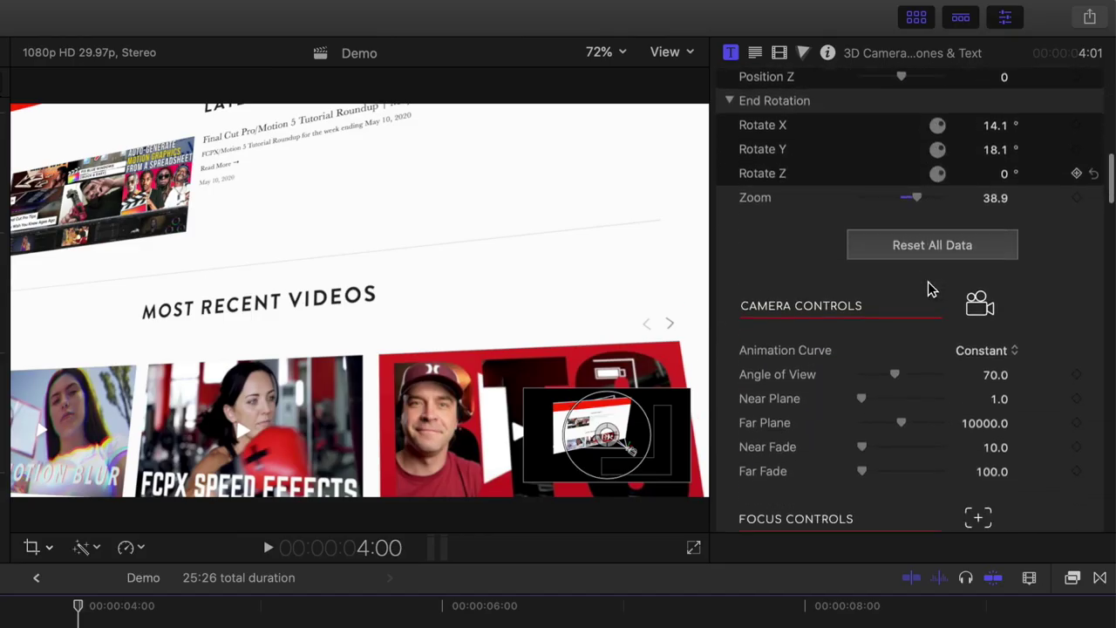
{"action": "left_click", "coordinate": [1012, 316]}
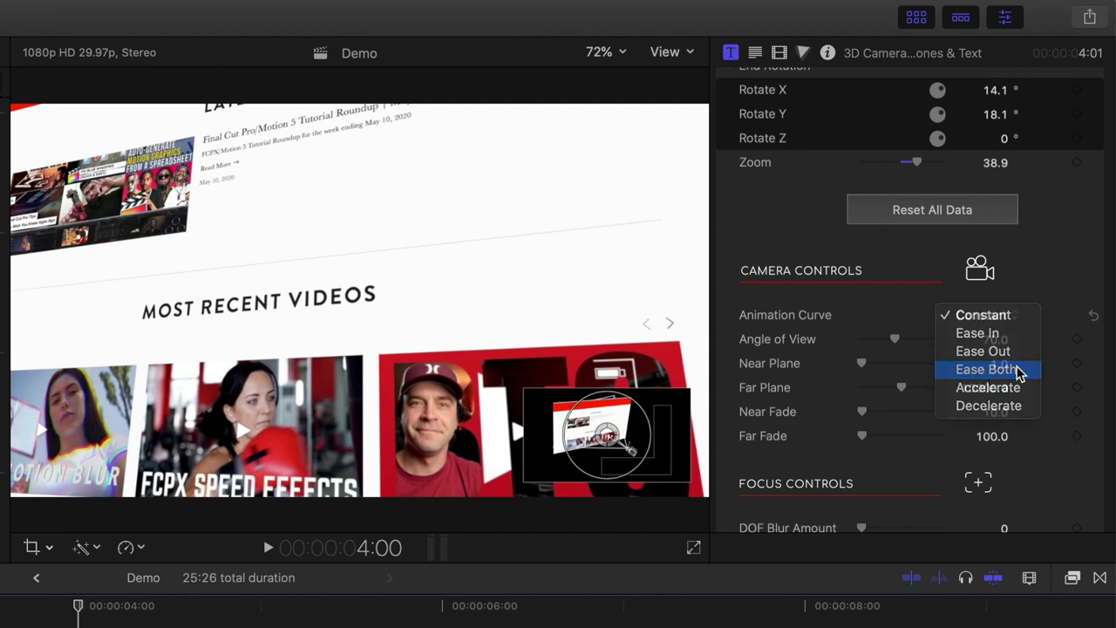
{"action": "left_click", "coordinate": [990, 369]}
{"action": "scroll", "coordinate": [1017, 369], "scroll_direction": "down", "scroll_amount": 4}
{"action": "left_click_drag", "start_coordinate": [862, 390], "coordinate": [904, 395]}
{"action": "scroll", "coordinate": [904, 395], "scroll_direction": "down", "scroll_amount": 15}
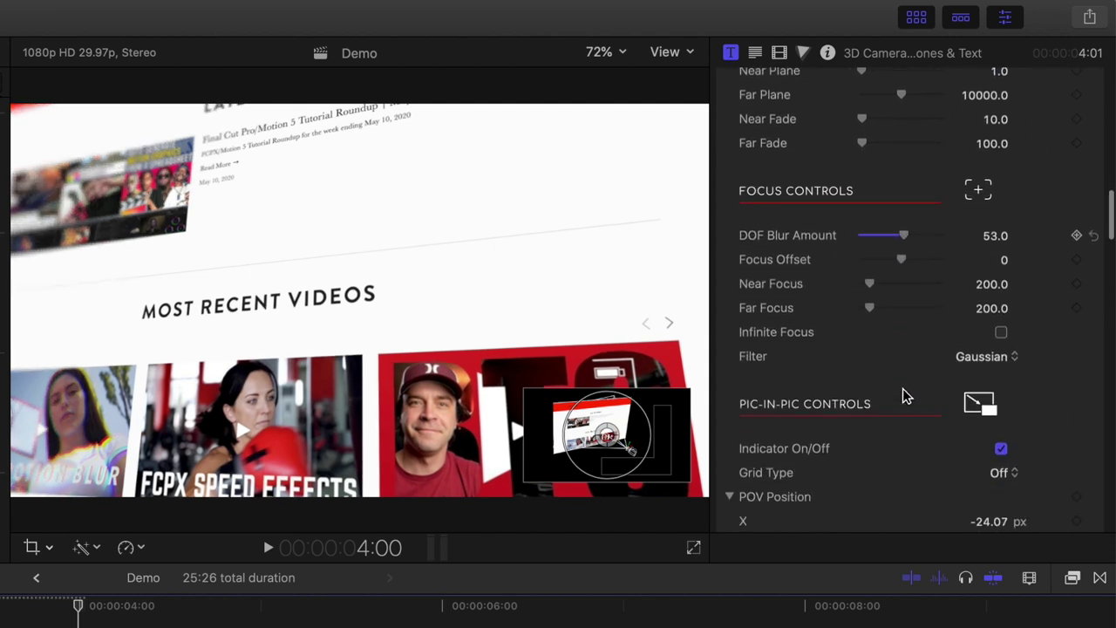
{"action": "scroll", "coordinate": [904, 395], "scroll_direction": "down", "scroll_amount": 1}
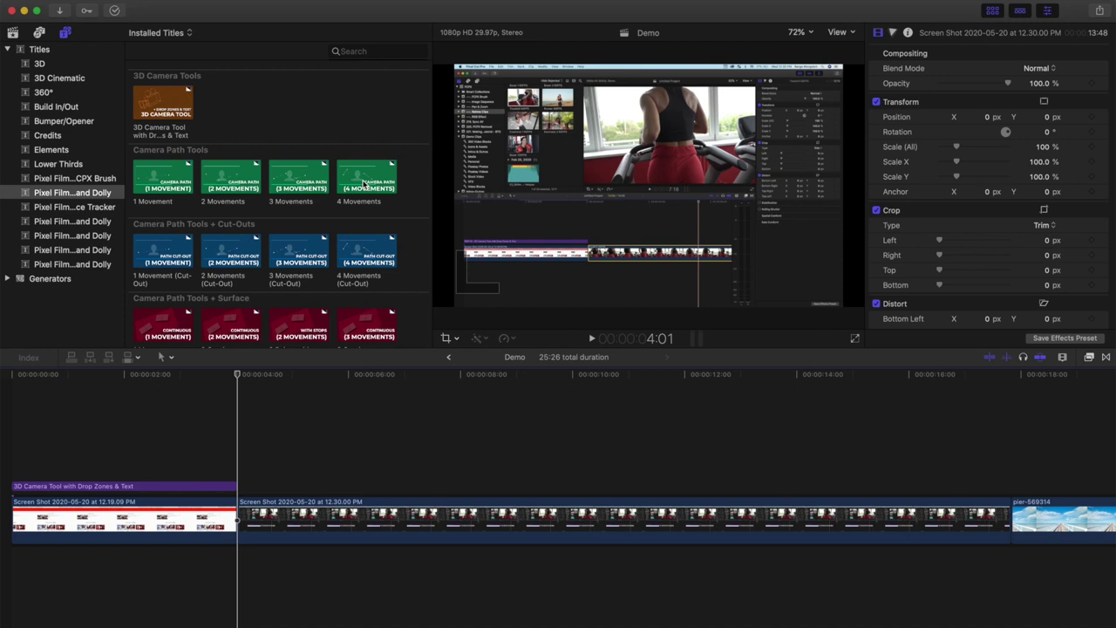
Place the 4 Movements title over the second clip, extend it to the pier clip, and select it
{"action": "left_click", "coordinate": [365, 182]}
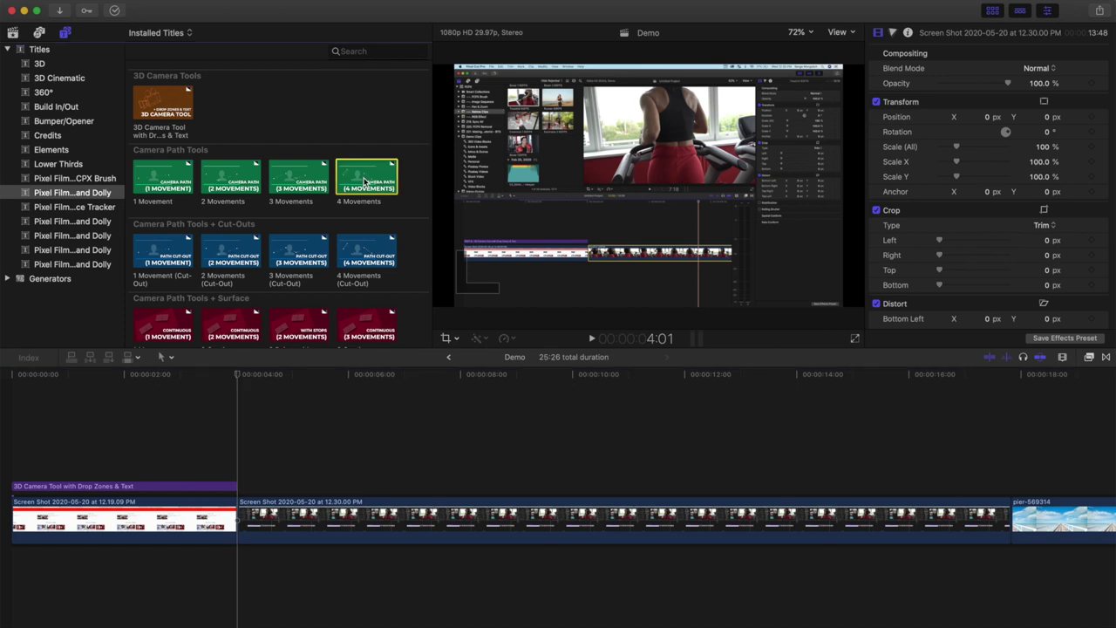
{"action": "left_click_drag", "start_coordinate": [364, 181], "coordinate": [241, 478]}
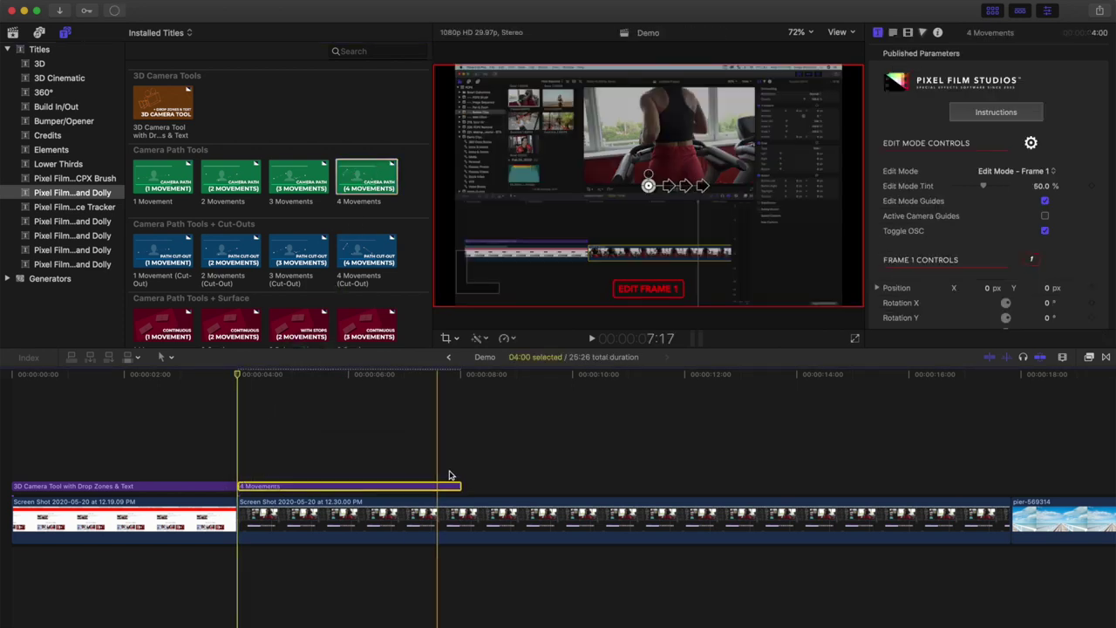
{"action": "left_click_drag", "start_coordinate": [461, 486], "coordinate": [1007, 488]}
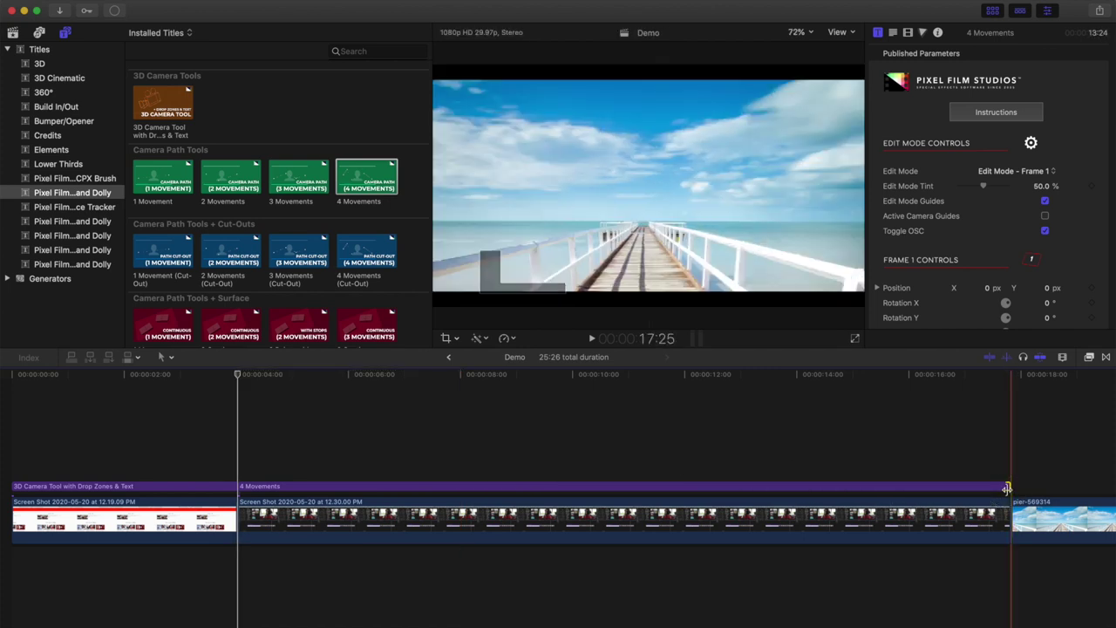
{"action": "left_click", "coordinate": [618, 423]}
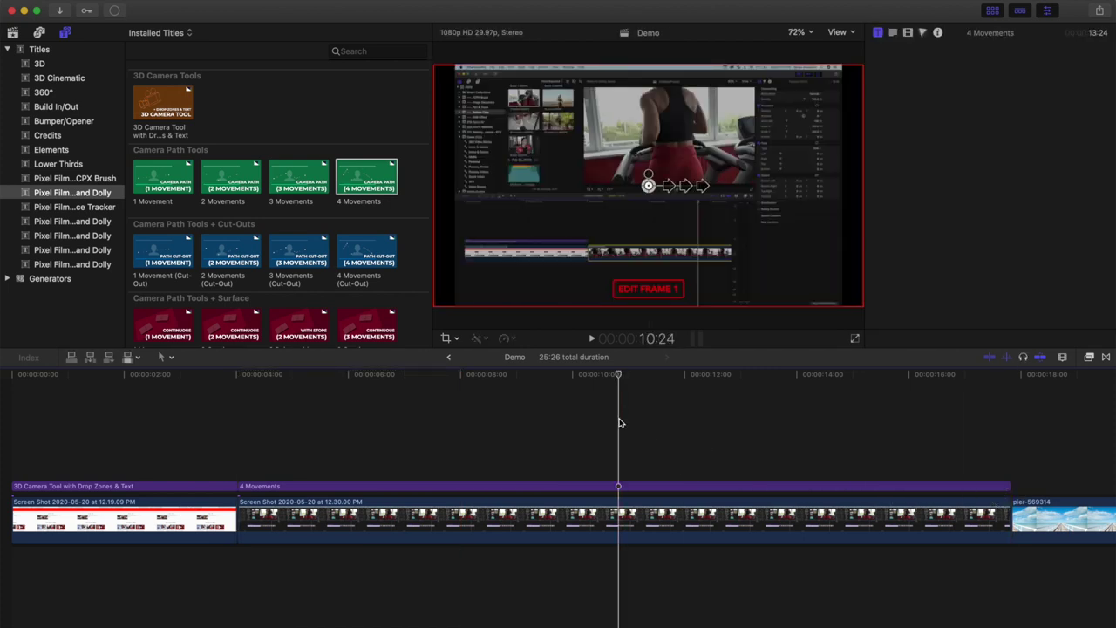
{"action": "left_click", "coordinate": [623, 484]}
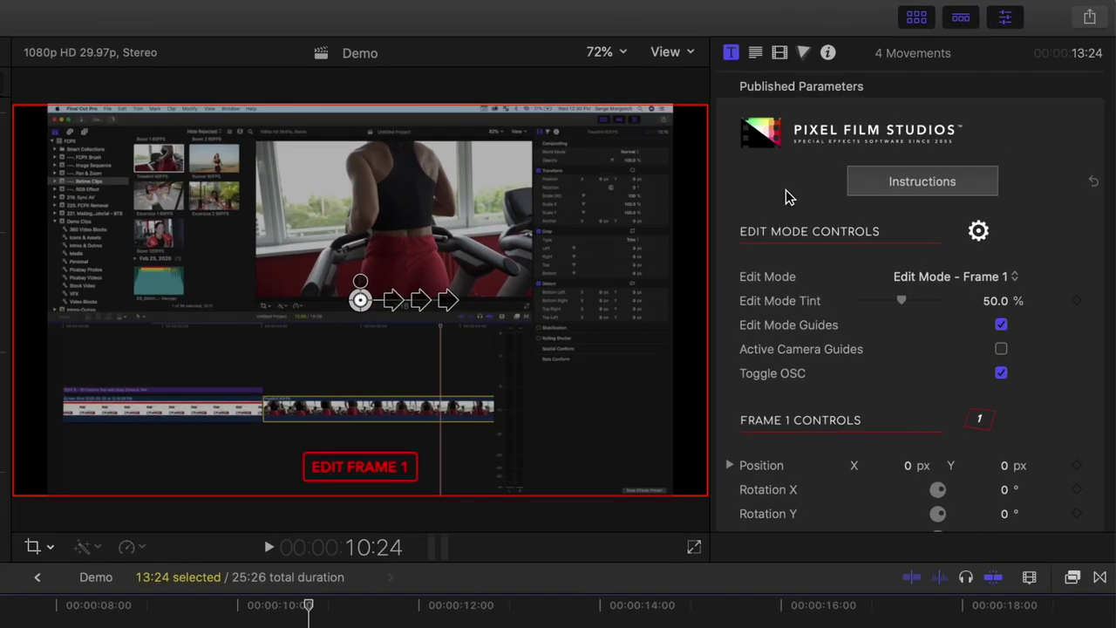
With Frame 1 in Edit Mode, zoom its camera in on the image
{"action": "left_click", "coordinate": [1015, 277]}
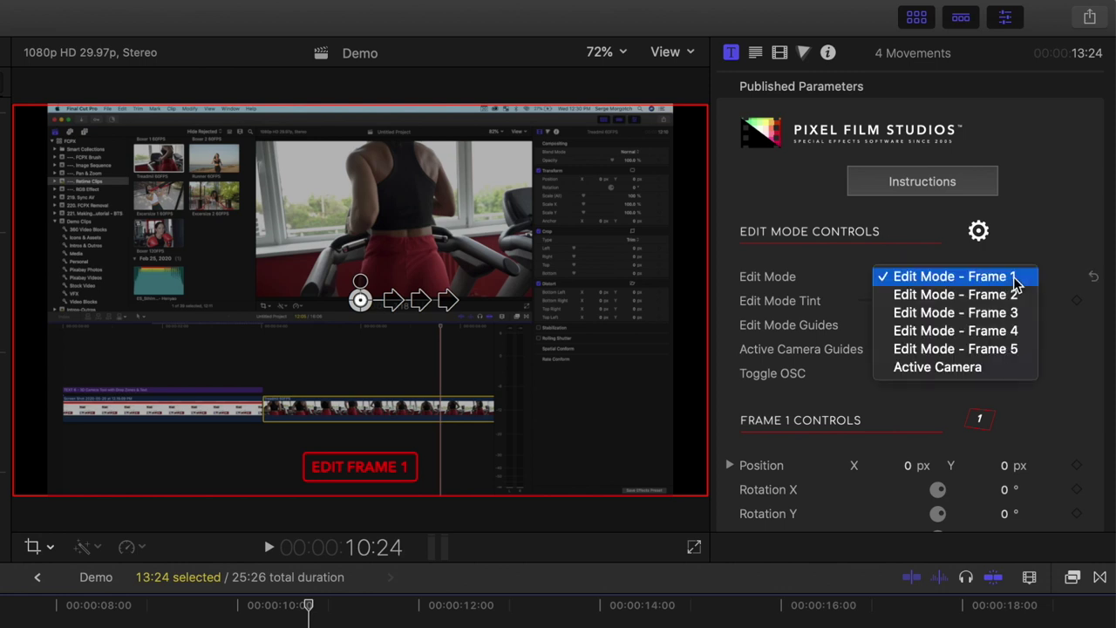
{"action": "left_click", "coordinate": [1014, 279]}
{"action": "scroll", "coordinate": [1015, 279], "scroll_direction": "down", "scroll_amount": 5}
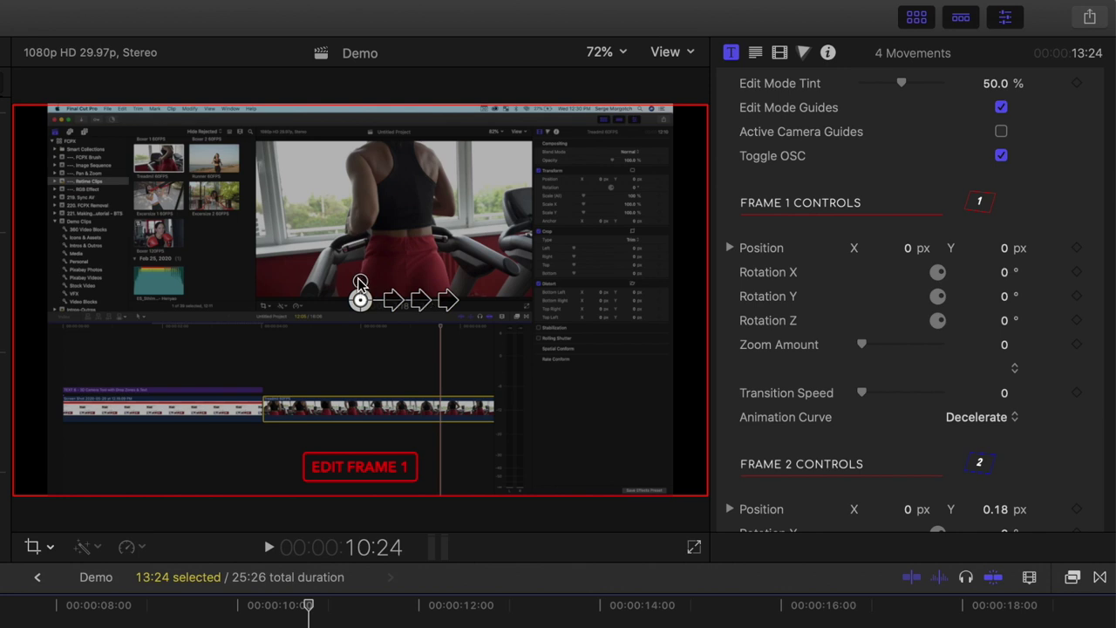
{"action": "mouse_move", "coordinate": [362, 283]}
{"action": "left_mouse_down"}
{"action": "mouse_move", "coordinate": [363, 247]}
{"action": "mouse_move", "coordinate": [363, 293]}
{"action": "left_mouse_up"}
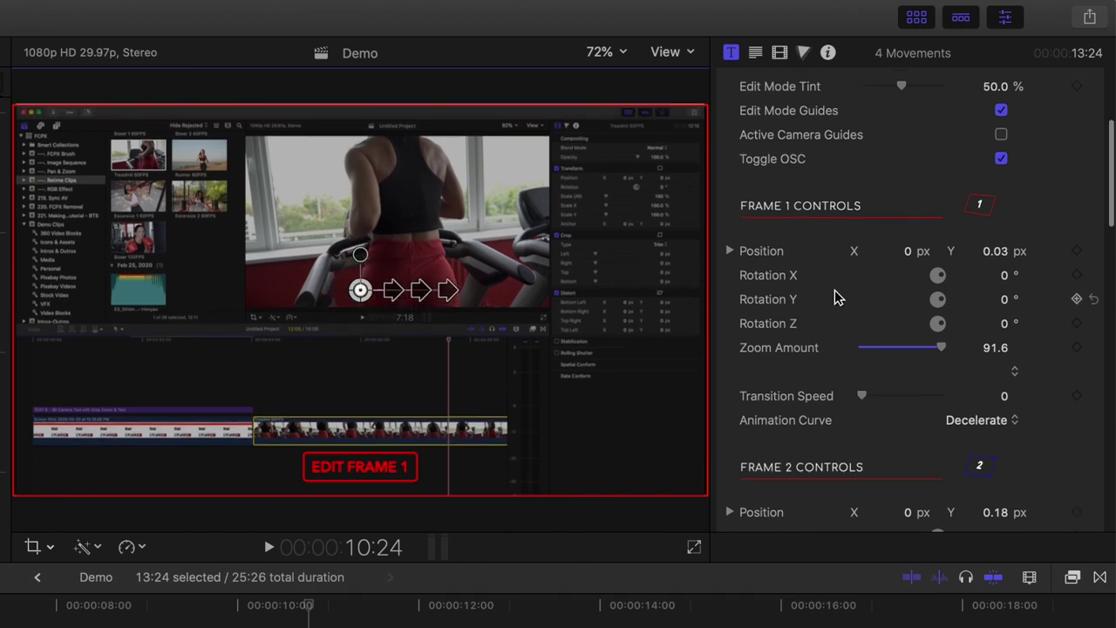
{"action": "scroll", "coordinate": [834, 294], "scroll_direction": "up", "scroll_amount": 5}
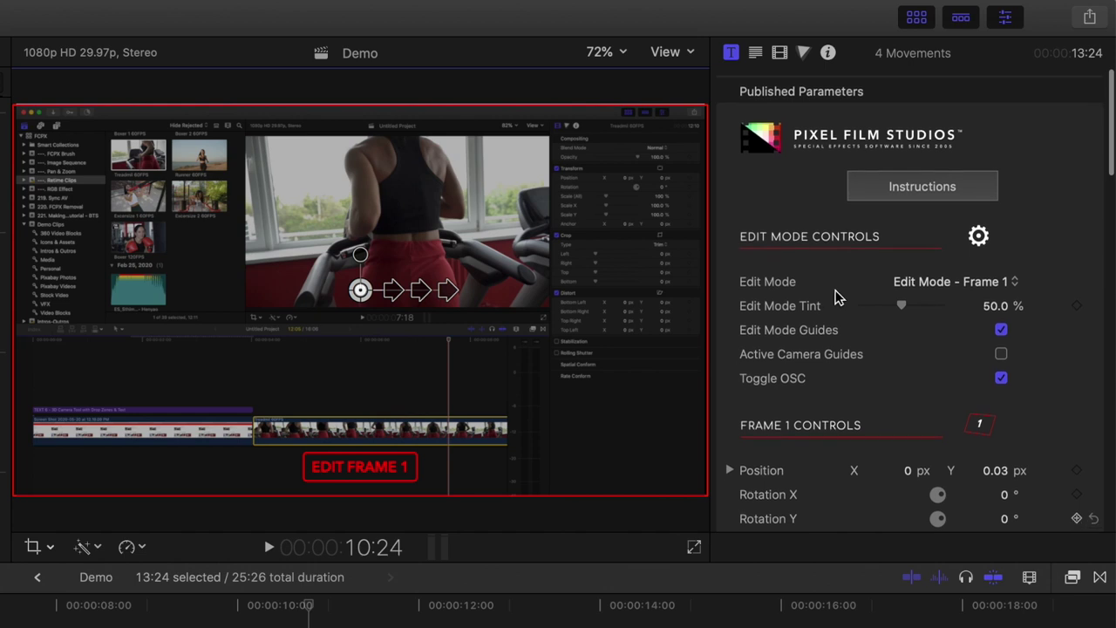
Shift Frame 2's camera view left and rotate it around the Y axis
{"action": "left_click", "coordinate": [1016, 278]}
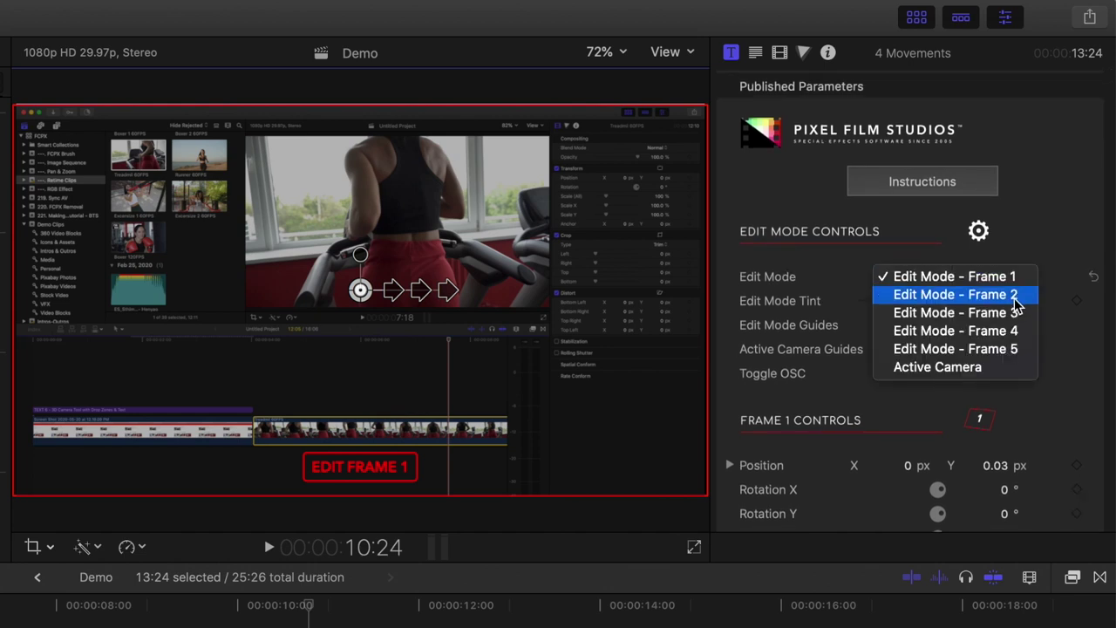
{"action": "left_click", "coordinate": [1016, 298]}
{"action": "scroll", "coordinate": [1016, 303], "scroll_direction": "down", "scroll_amount": 10}
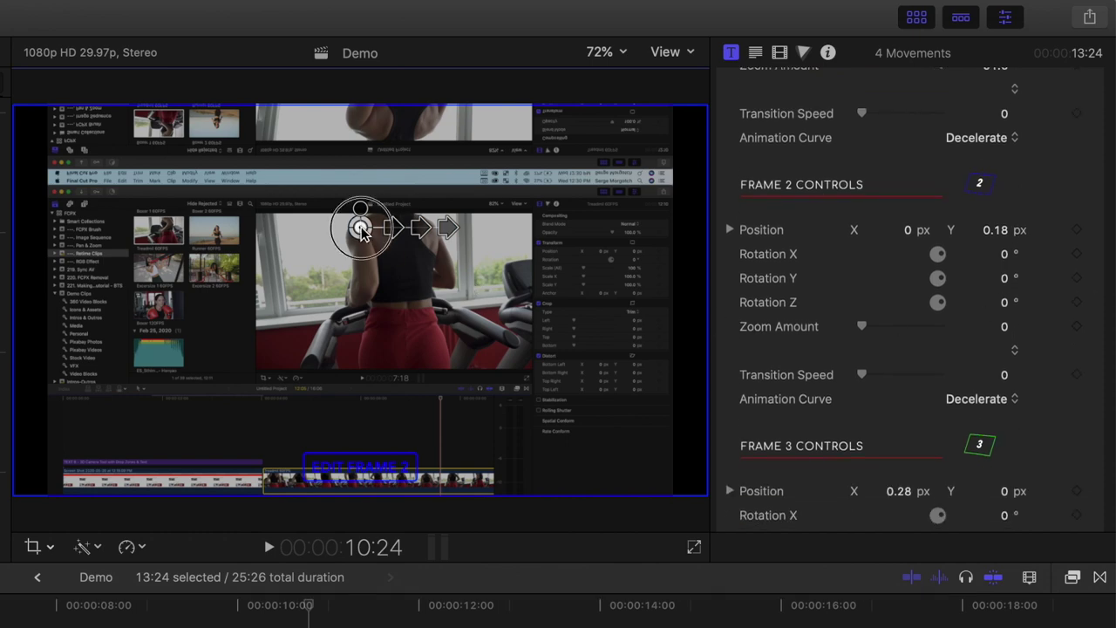
{"action": "left_click_drag", "start_coordinate": [360, 229], "coordinate": [224, 97]}
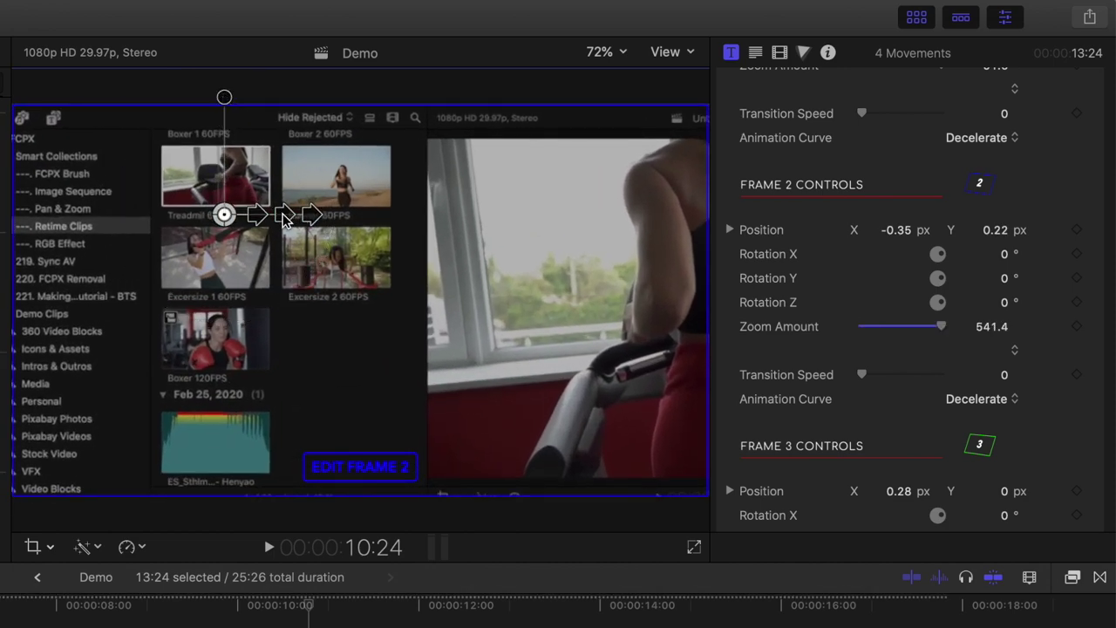
{"action": "left_click_drag", "start_coordinate": [283, 218], "coordinate": [279, 188]}
{"action": "scroll", "coordinate": [845, 252], "scroll_direction": "up", "scroll_amount": 10}
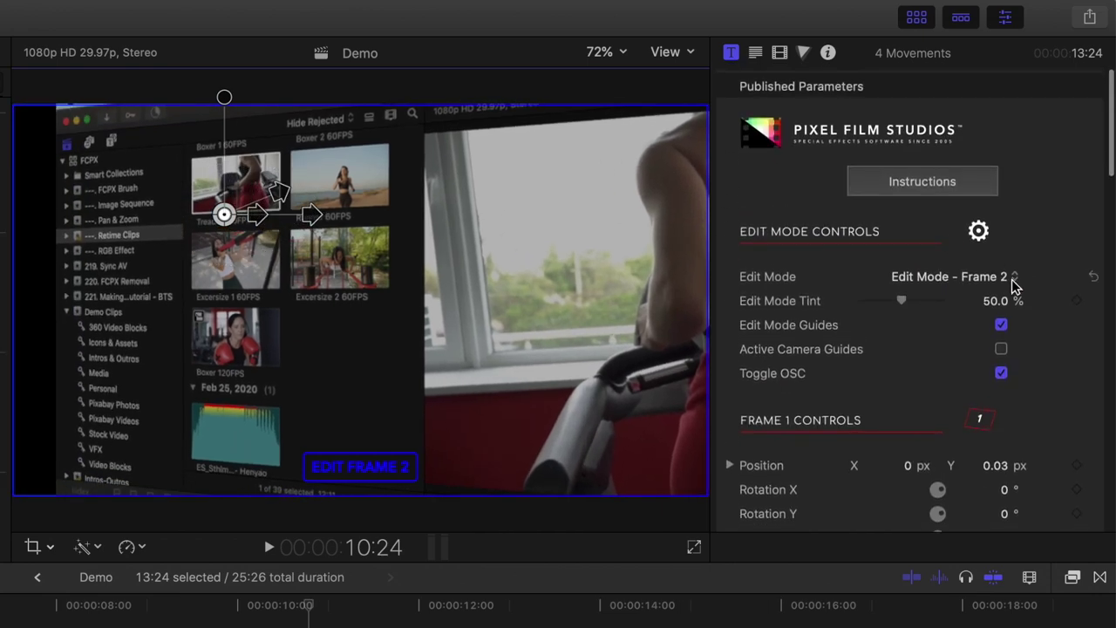
Adjust Frame 3's camera with the viewer's on-screen controls
{"action": "left_click", "coordinate": [1014, 277]}
{"action": "left_click", "coordinate": [1012, 297]}
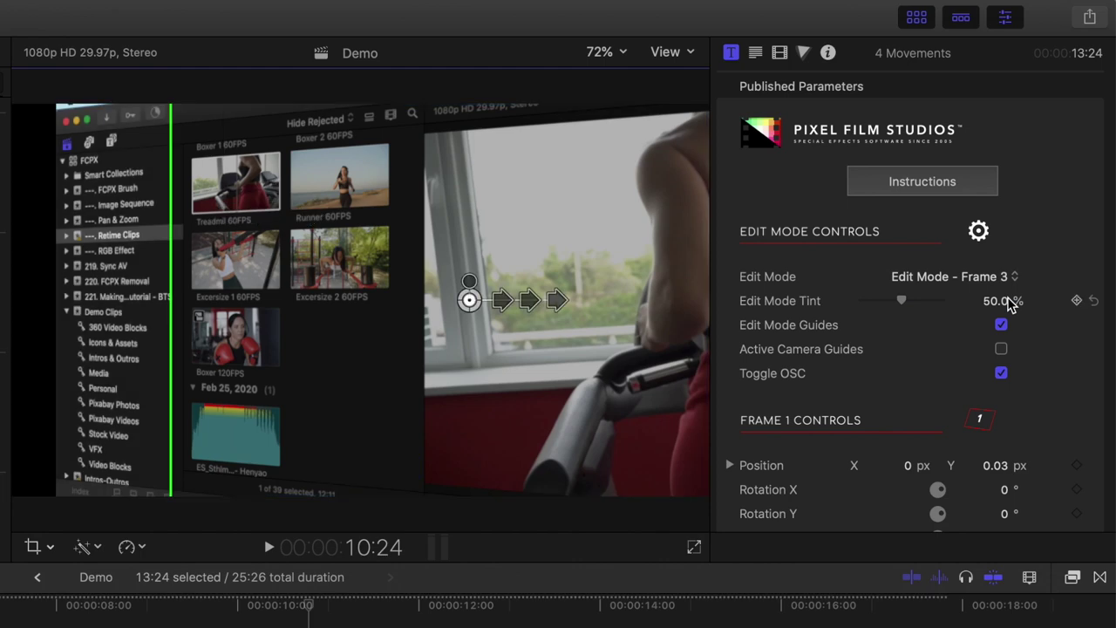
{"action": "scroll", "coordinate": [1009, 302], "scroll_direction": "down", "scroll_amount": 10}
{"action": "left_click_drag", "start_coordinate": [410, 223], "coordinate": [419, 217]}
{"action": "left_click_drag", "start_coordinate": [419, 104], "coordinate": [419, 99]}
{"action": "scroll", "coordinate": [811, 226], "scroll_direction": "up", "scroll_amount": 10}
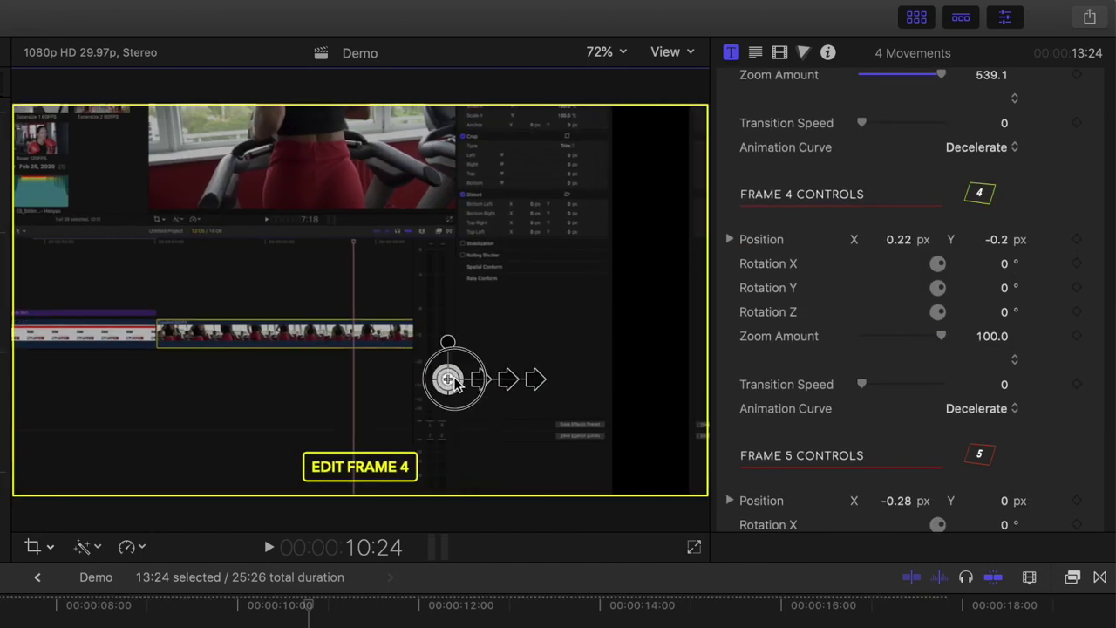
Zoom and rotate Frames 4 and 5, ending Frame 5 at 42.3° Y, zoom 806.6
{"action": "left_click_drag", "start_coordinate": [444, 348], "coordinate": [458, 250]}
{"action": "left_click_drag", "start_coordinate": [523, 410], "coordinate": [531, 385]}
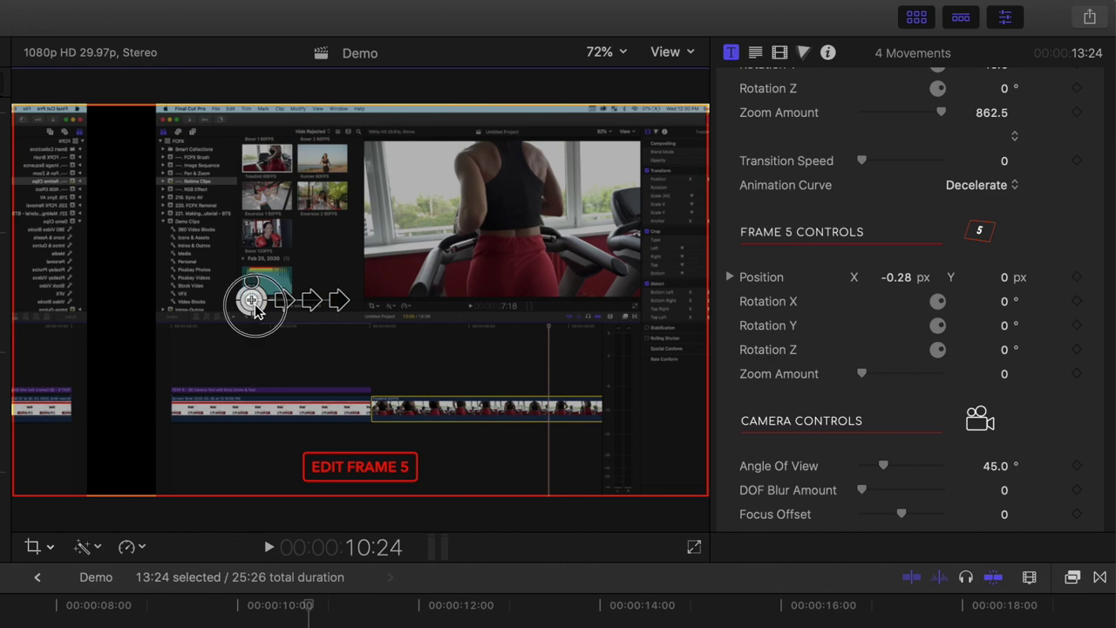
{"action": "left_click_drag", "start_coordinate": [249, 302], "coordinate": [185, 237]}
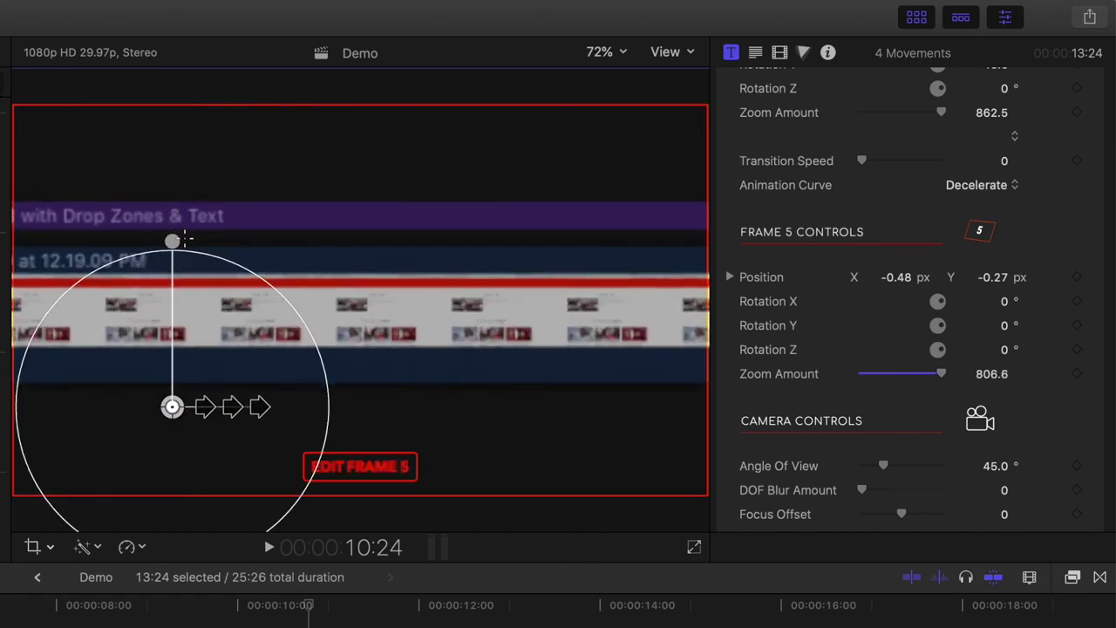
{"action": "left_click_drag", "start_coordinate": [232, 406], "coordinate": [231, 361]}
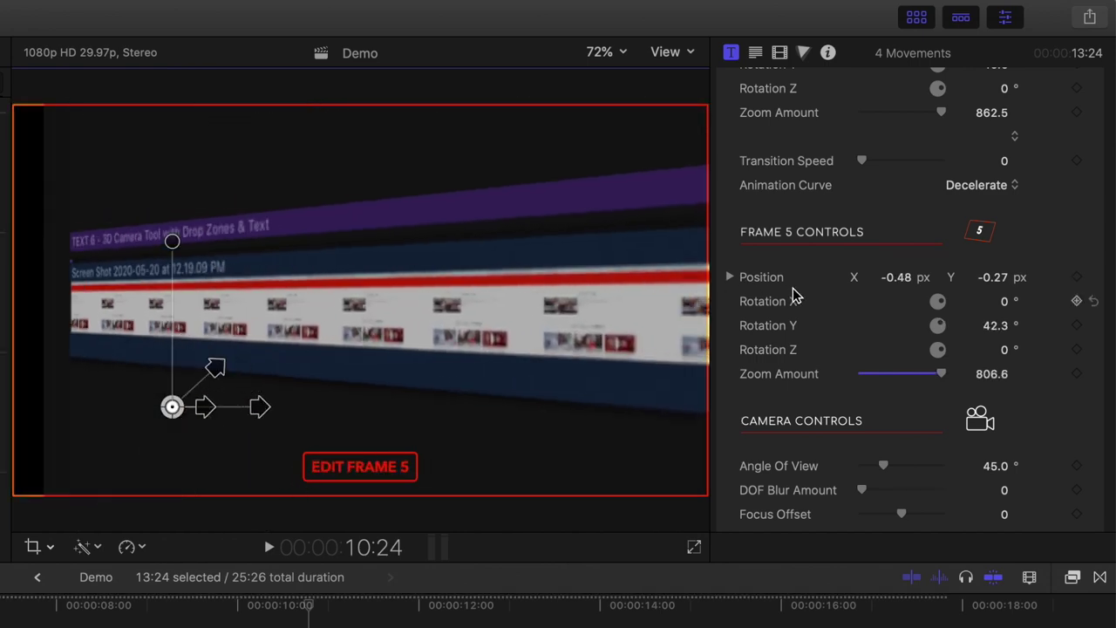
{"action": "scroll", "coordinate": [795, 296], "scroll_direction": "up", "scroll_amount": 15}
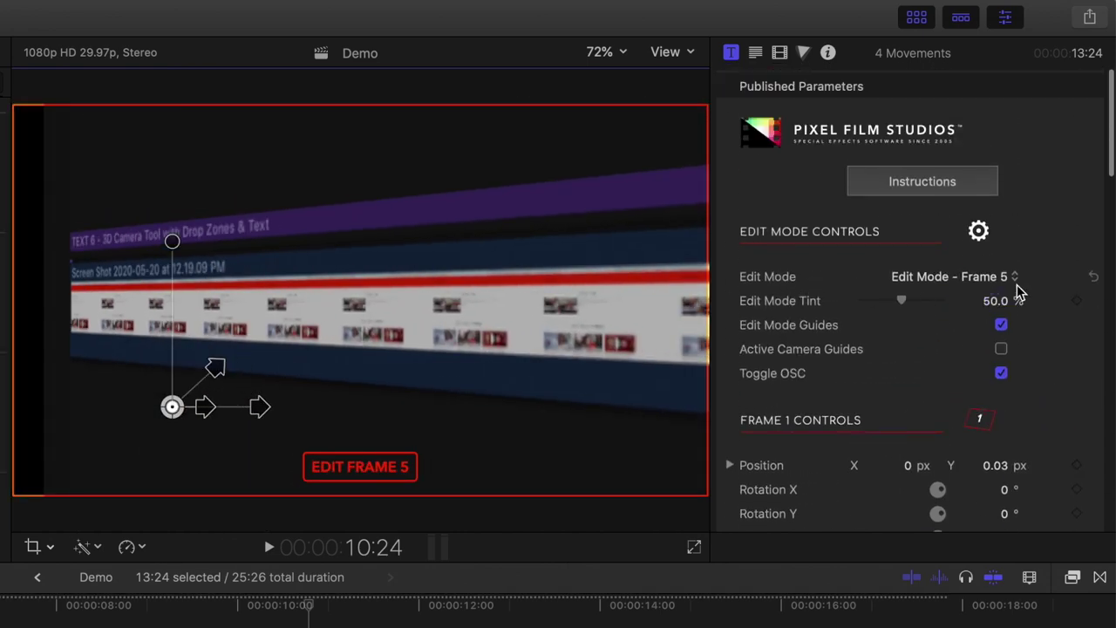
{"action": "left_click", "coordinate": [1011, 277]}
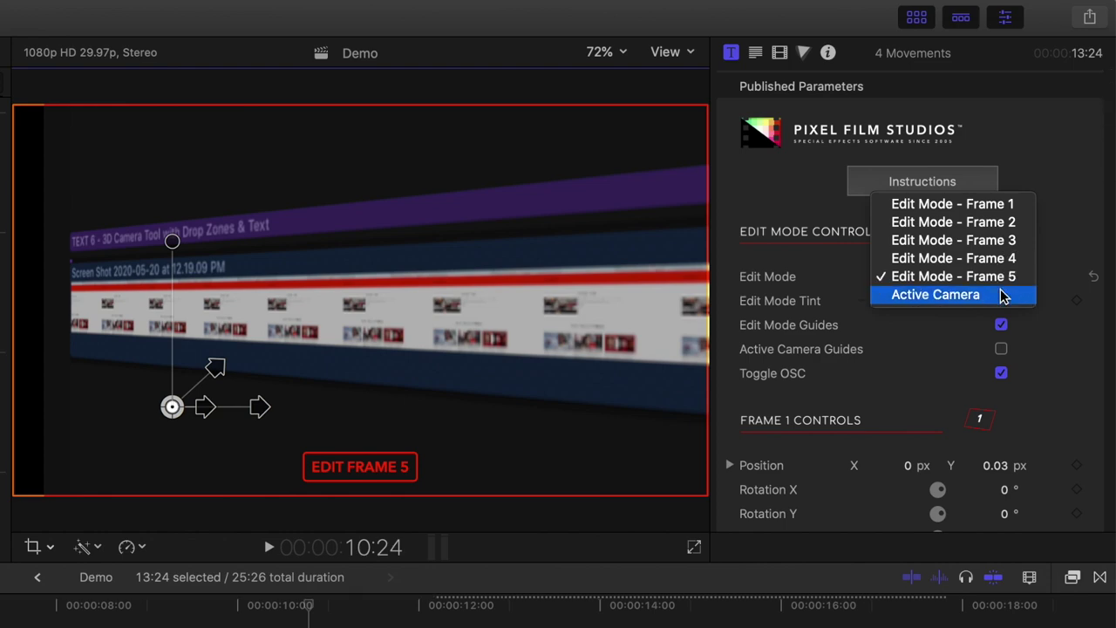
Switch Edit Mode to Active Camera to preview the move, then clear the selection
{"action": "left_click", "coordinate": [1004, 297]}
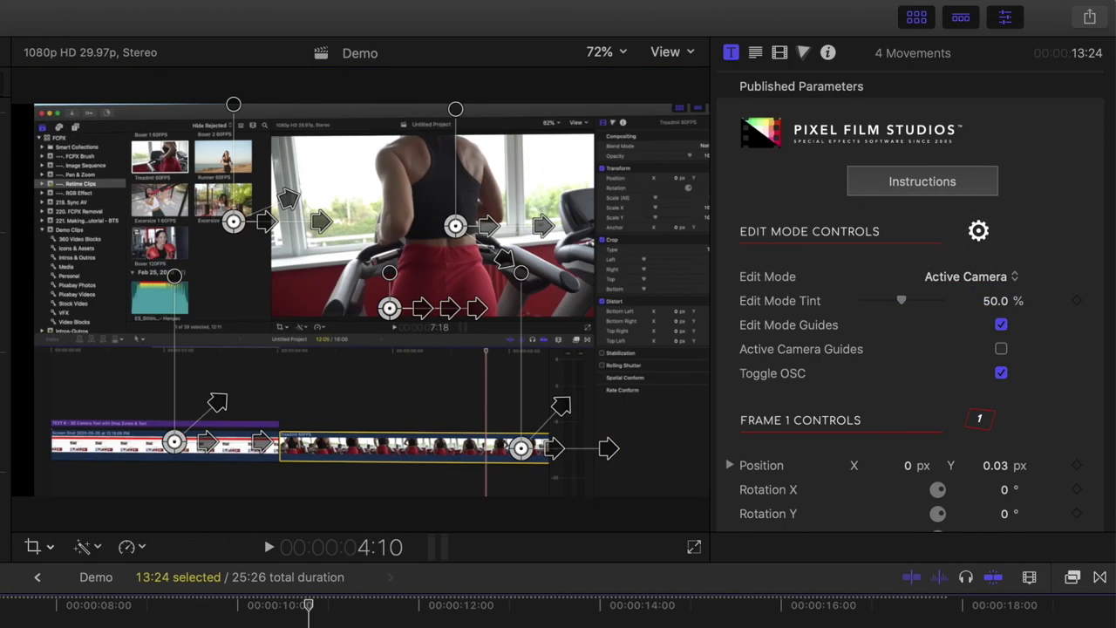
{"action": "key", "text": "super+shift+a"}
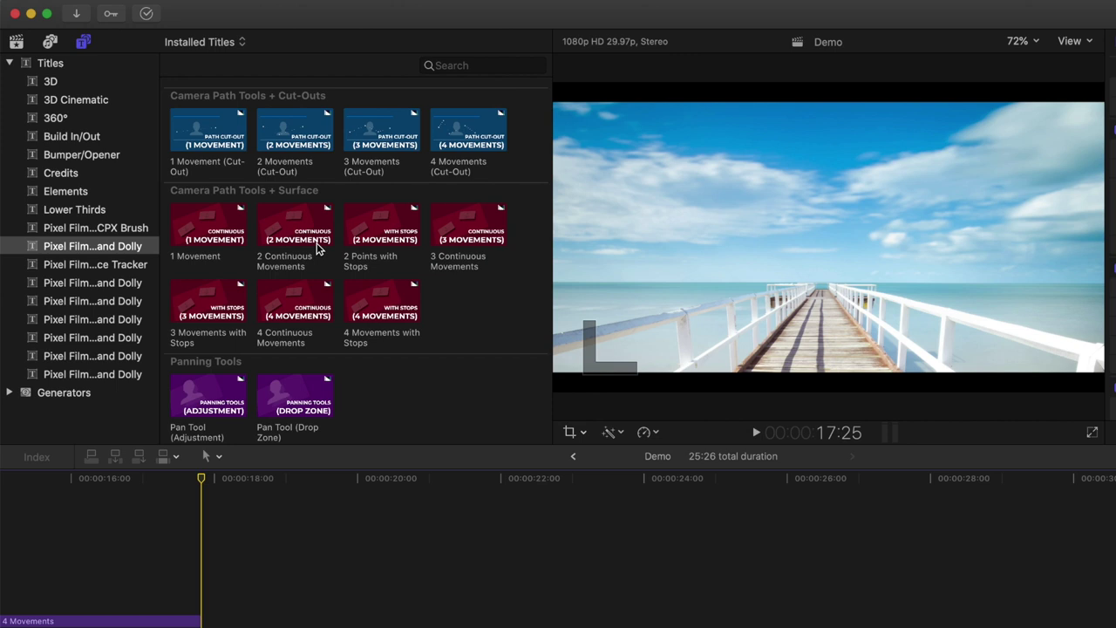
Insert a 6:00 Pan Tool (Drop Zone) title after the pier clip and click its Drop Zone well
{"action": "left_click", "coordinate": [288, 384]}
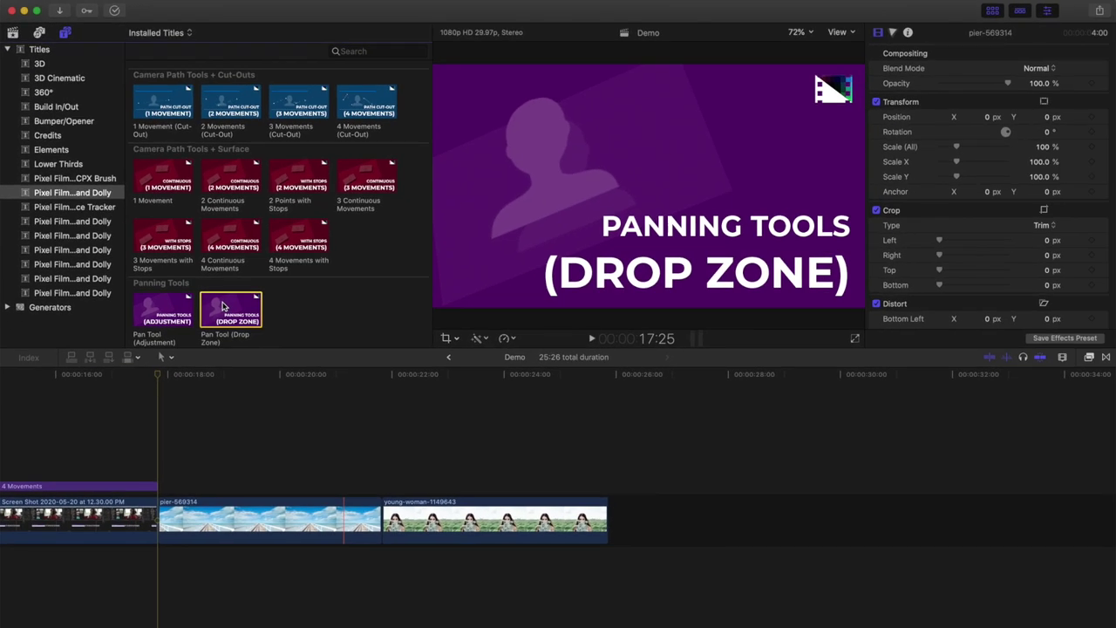
{"action": "left_click_drag", "start_coordinate": [222, 306], "coordinate": [387, 538]}
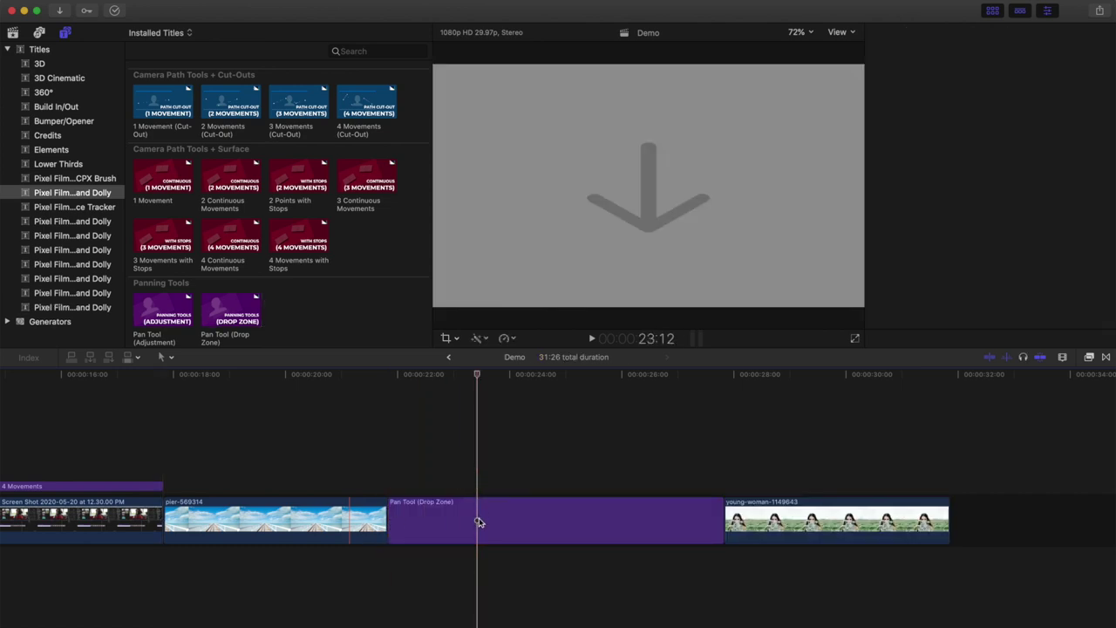
{"action": "left_click", "coordinate": [479, 523]}
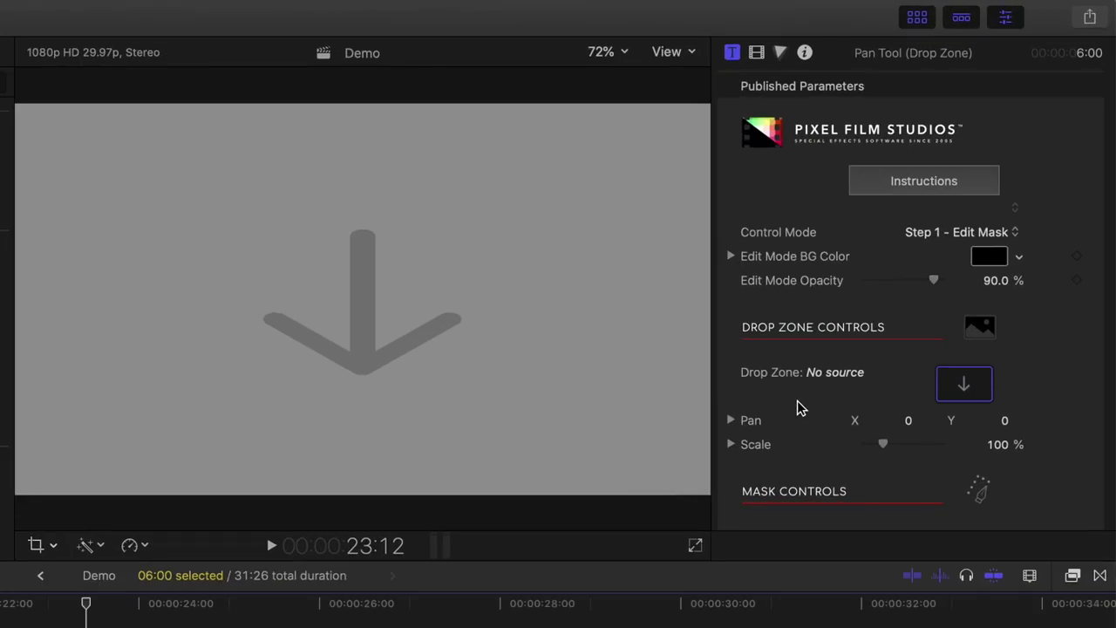
{"action": "scroll", "coordinate": [802, 375], "scroll_direction": "down", "scroll_amount": 15}
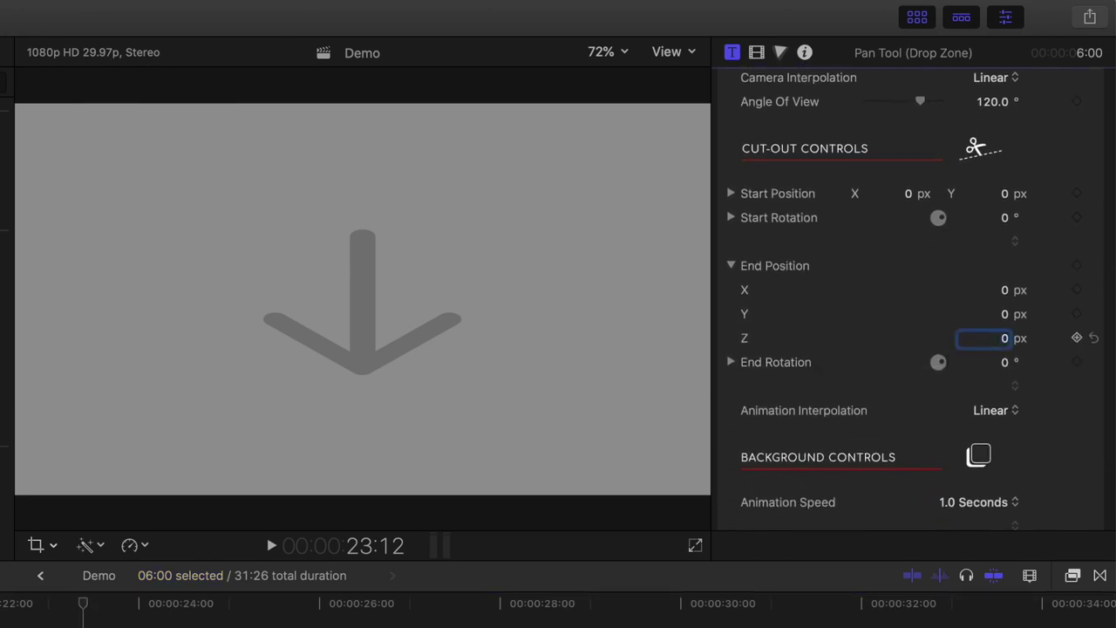
{"action": "scroll", "coordinate": [857, 319], "scroll_direction": "up", "scroll_amount": 15}
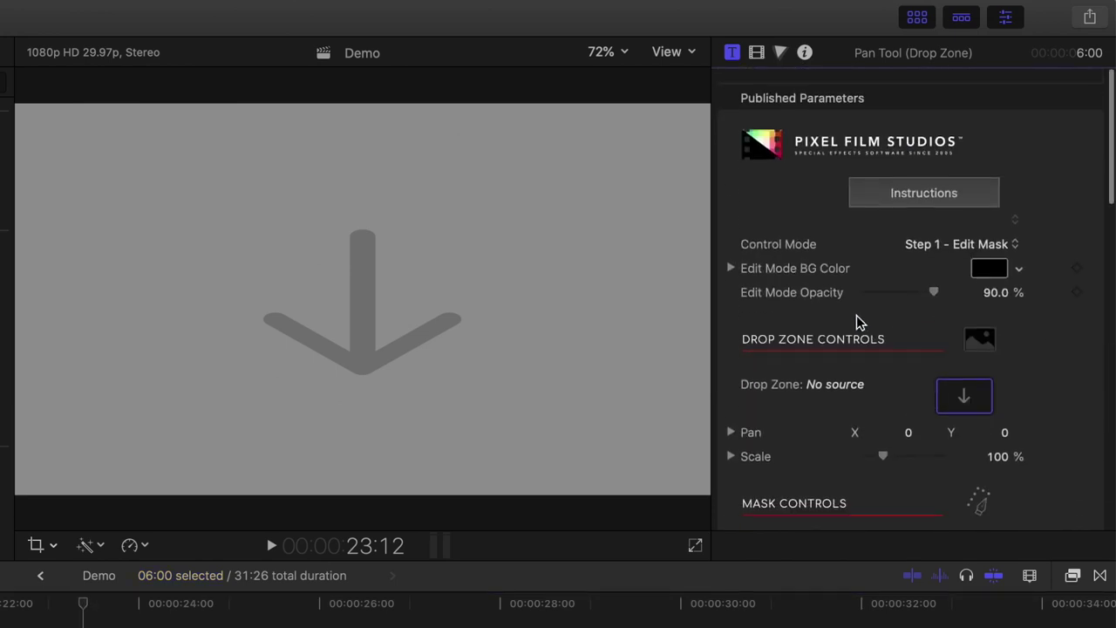
{"action": "left_click", "coordinate": [965, 384]}
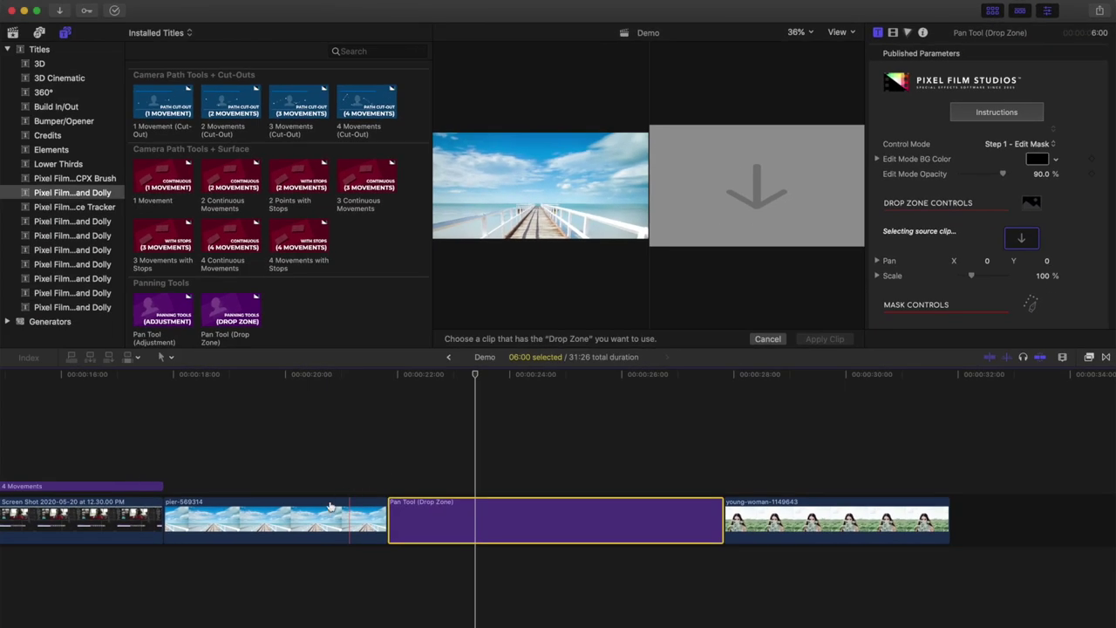
Fill the drop zone with the pier-569314 clip and view it at 100% in Step 1 - Edit Mask mode
{"action": "left_click", "coordinate": [340, 514]}
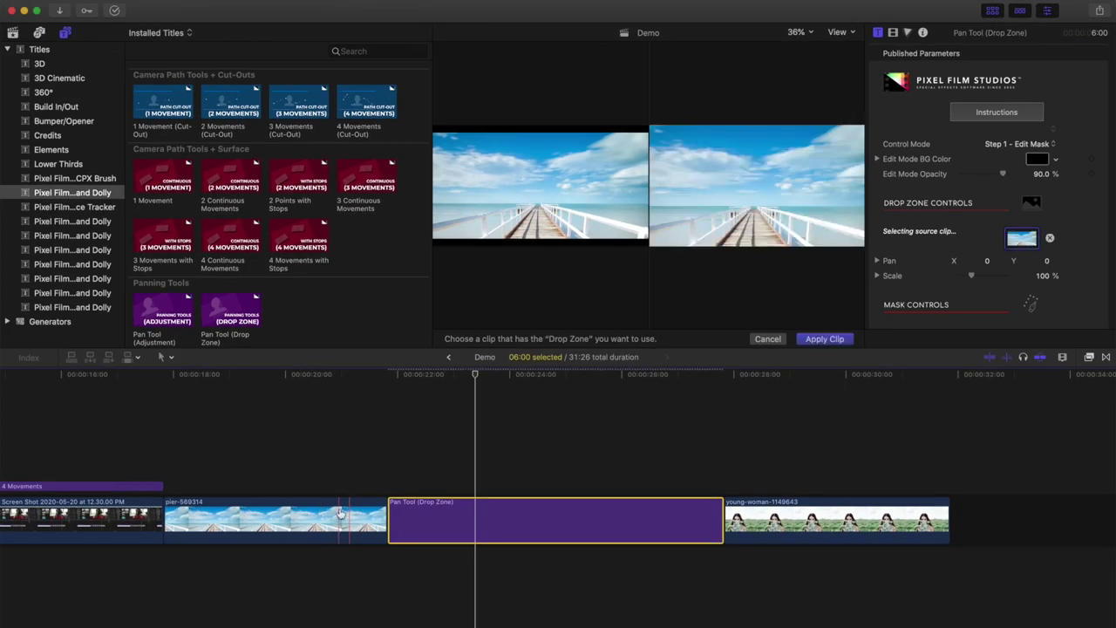
{"action": "left_click", "coordinate": [812, 341]}
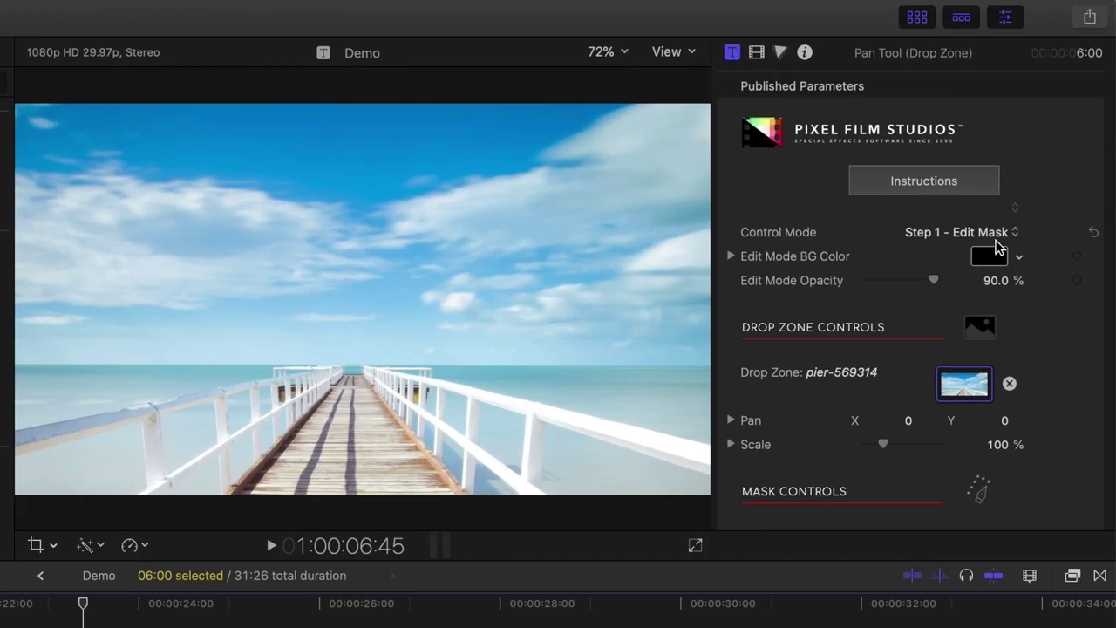
{"action": "left_click", "coordinate": [1051, 148]}
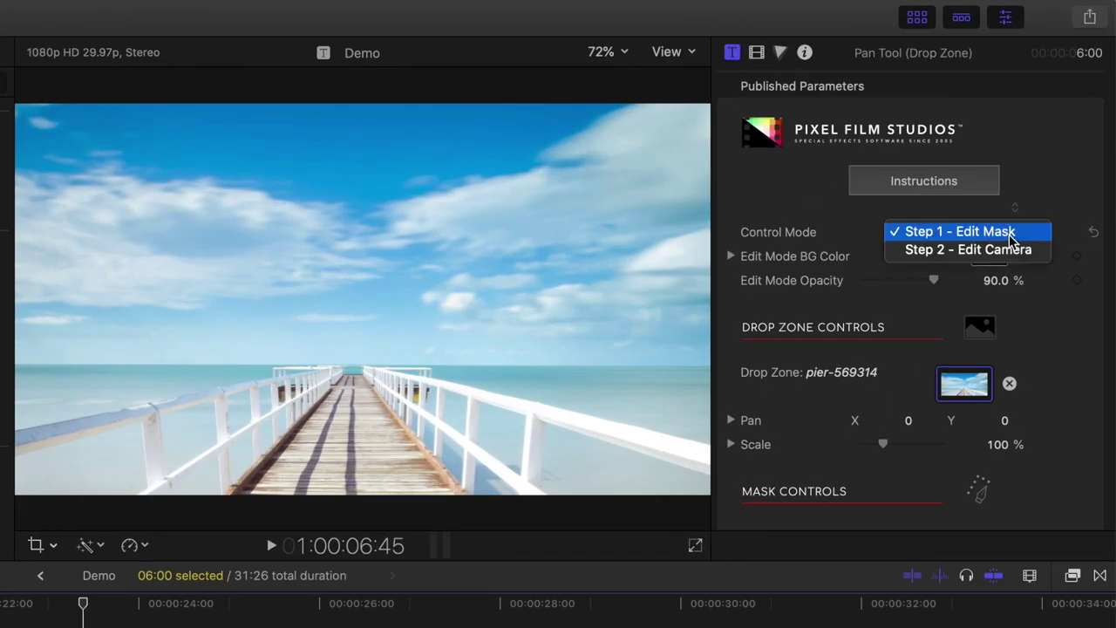
{"action": "left_click", "coordinate": [1012, 236]}
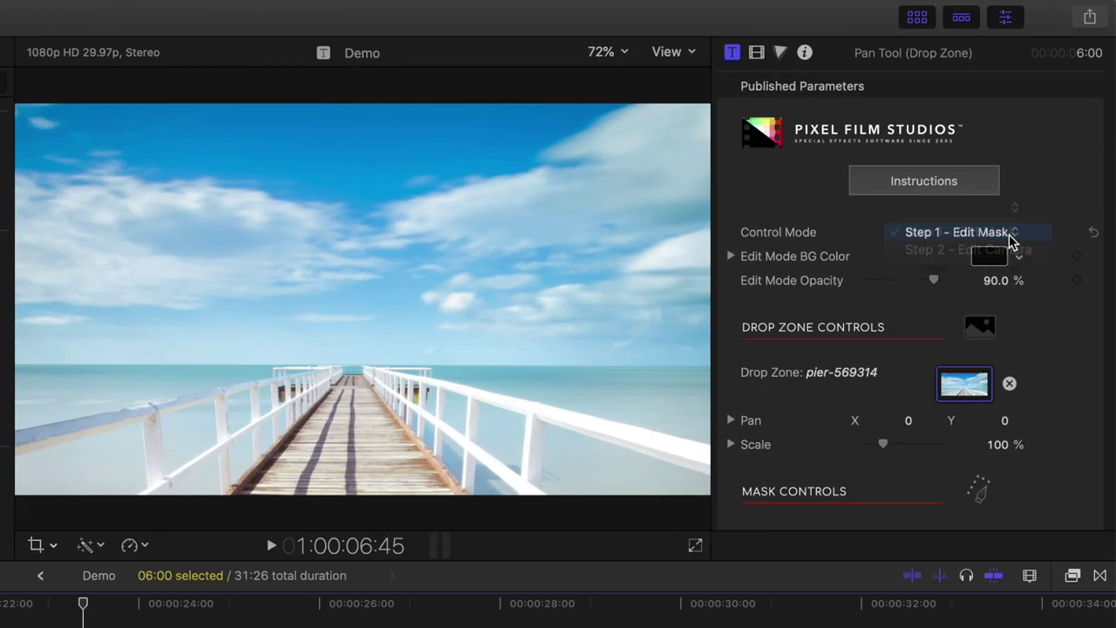
{"action": "left_click", "coordinate": [621, 54]}
{"action": "left_click", "coordinate": [620, 153]}
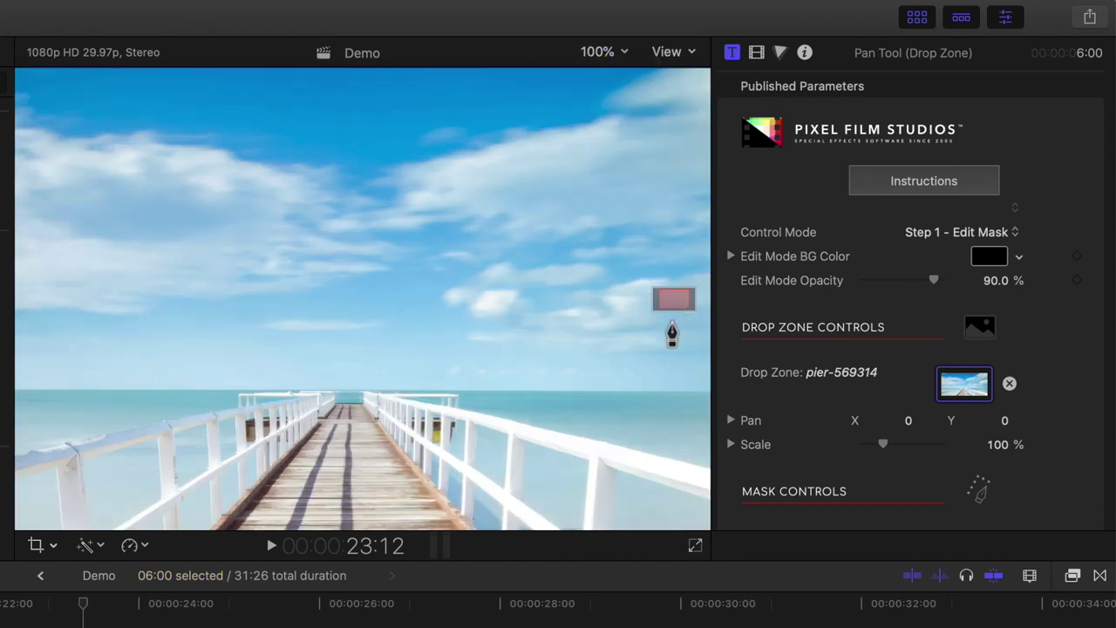
Draw mask points along the horizon and close the shape to black out the sky
{"action": "left_click_drag", "start_coordinate": [668, 295], "coordinate": [525, 325]}
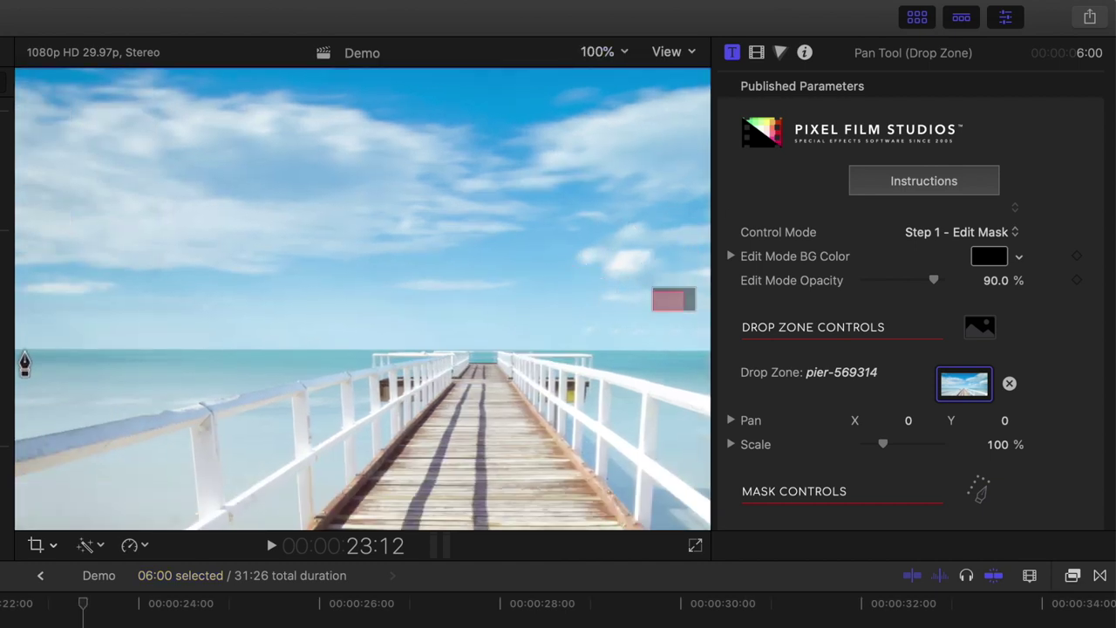
{"action": "left_click_drag", "start_coordinate": [668, 299], "coordinate": [702, 360]}
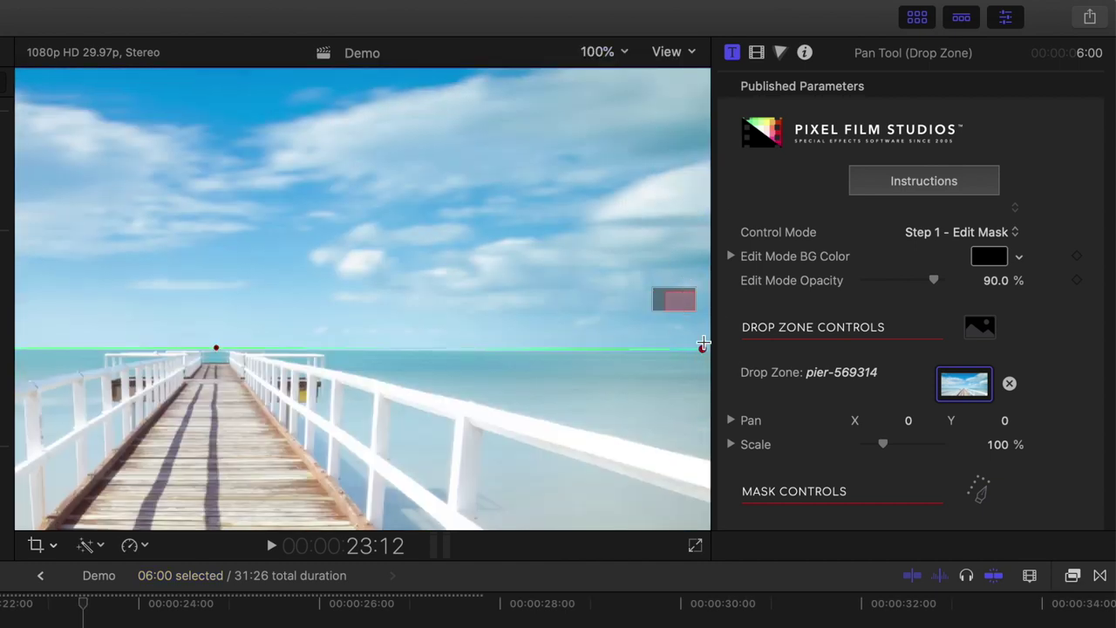
{"action": "left_click", "coordinate": [622, 53]}
{"action": "left_click", "coordinate": [610, 134]}
{"action": "left_click", "coordinate": [627, 342]}
{"action": "left_click", "coordinate": [623, 462]}
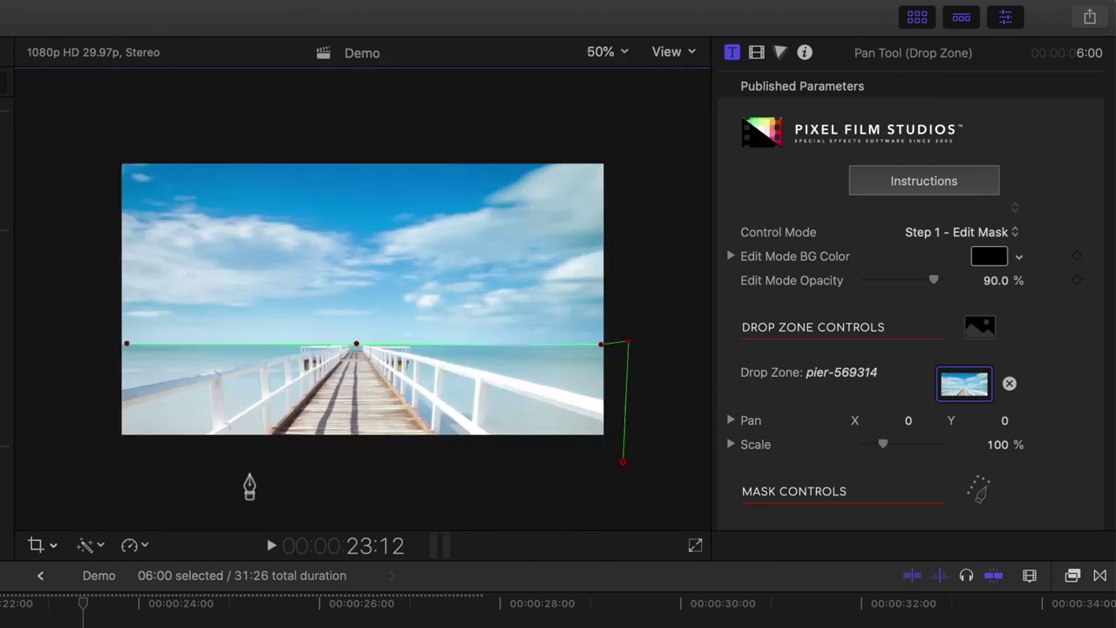
{"action": "left_click", "coordinate": [101, 473]}
{"action": "left_click", "coordinate": [98, 340]}
{"action": "left_click", "coordinate": [622, 52]}
{"action": "left_click", "coordinate": [625, 73]}
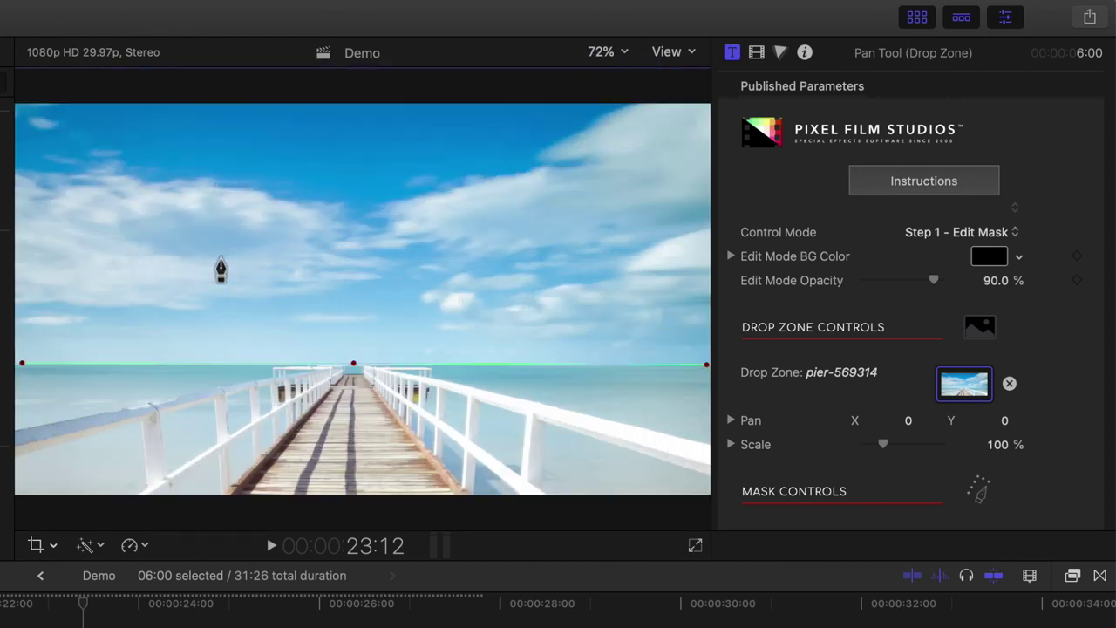
{"action": "left_click", "coordinate": [23, 363]}
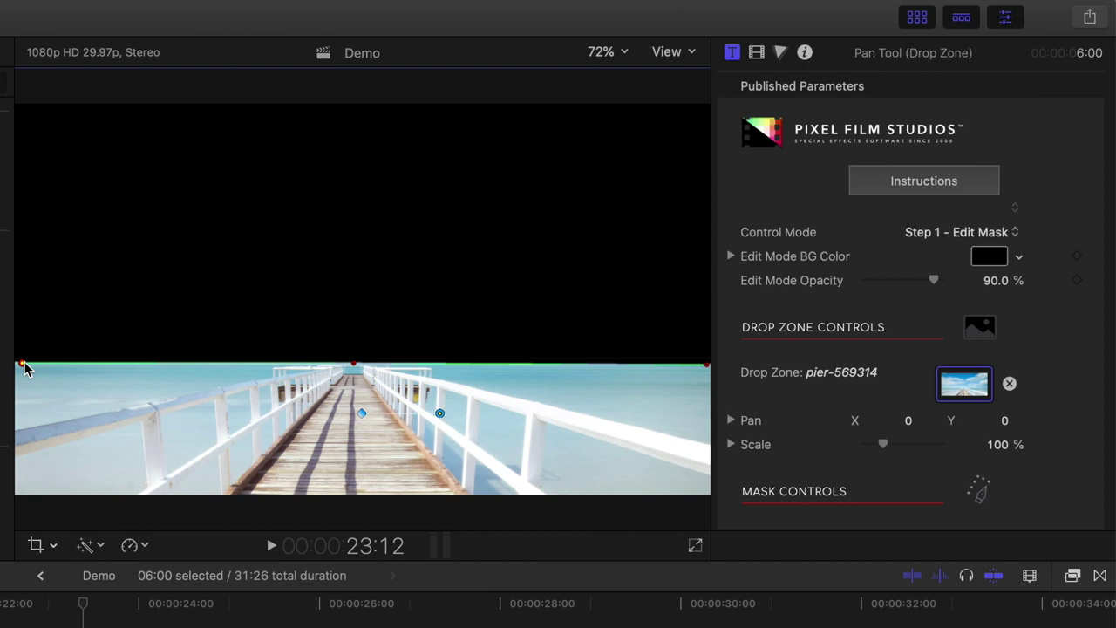
In Step 2 - Edit Camera mode, set the first-frame Start Position to X 14.28, Z -9.58 px
{"action": "left_click", "coordinate": [996, 234]}
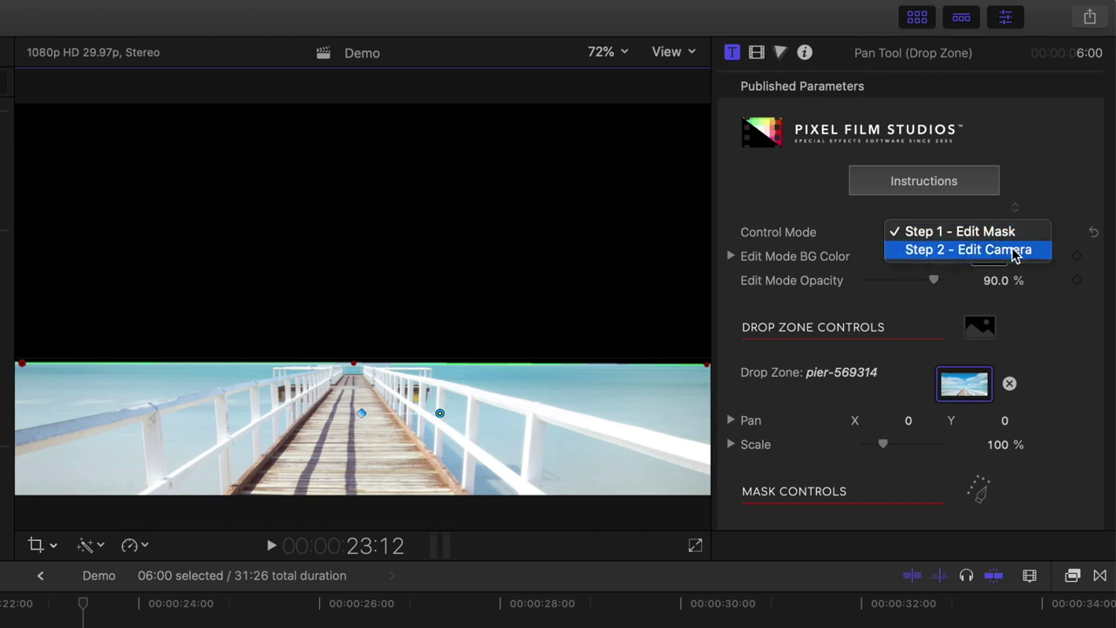
{"action": "left_click", "coordinate": [1012, 250]}
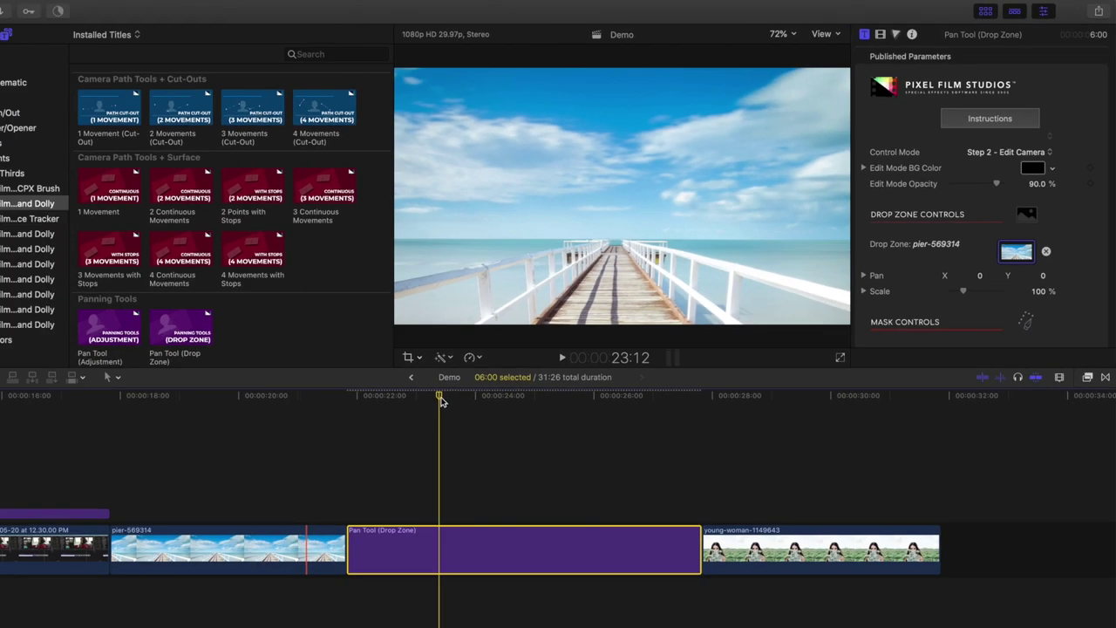
{"action": "left_click_drag", "start_coordinate": [83, 611], "coordinate": [0, 619]}
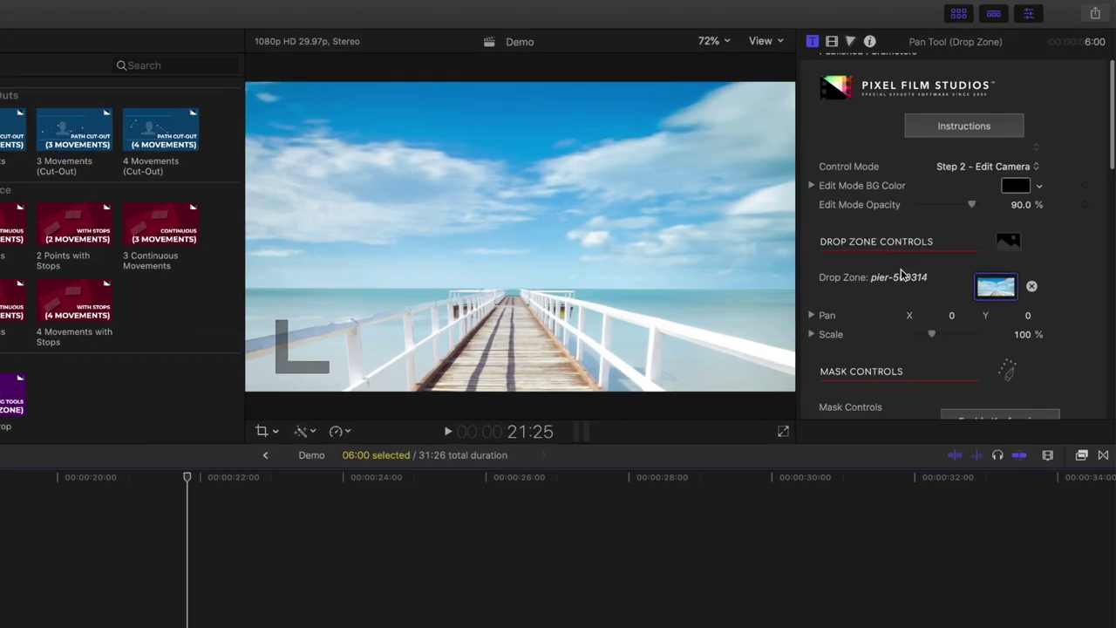
{"action": "scroll", "coordinate": [939, 228], "scroll_direction": "down", "scroll_amount": 10}
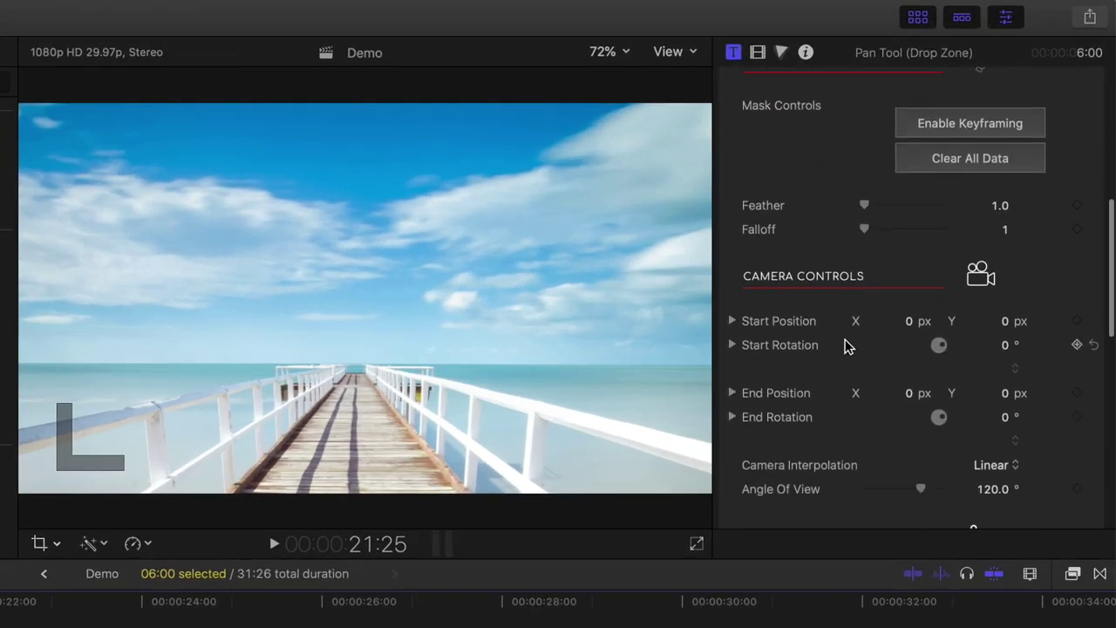
{"action": "scroll", "coordinate": [846, 346], "scroll_direction": "down", "scroll_amount": 2}
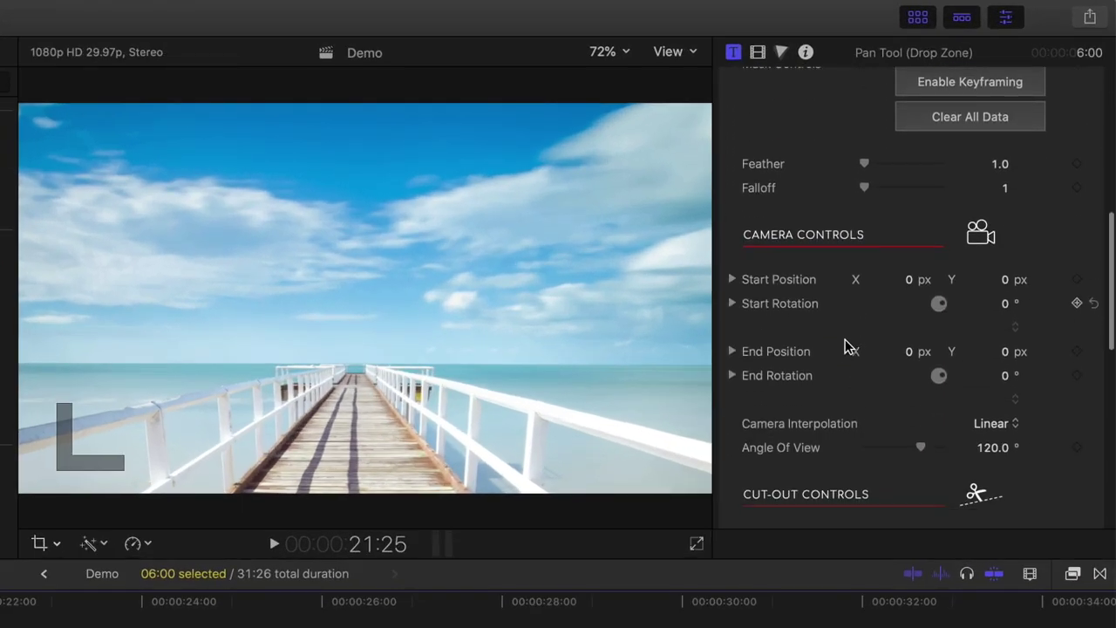
{"action": "left_click", "coordinate": [737, 280]}
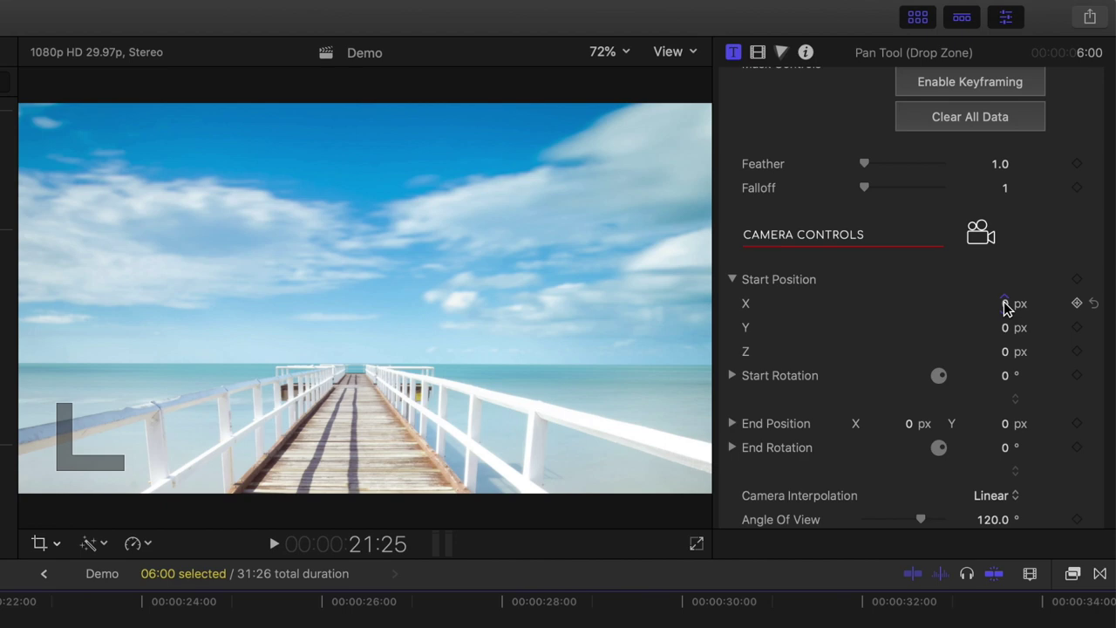
{"action": "left_click_drag", "start_coordinate": [1005, 305], "coordinate": [1007, 305]}
{"action": "left_click_drag", "start_coordinate": [1006, 352], "coordinate": [1007, 359]}
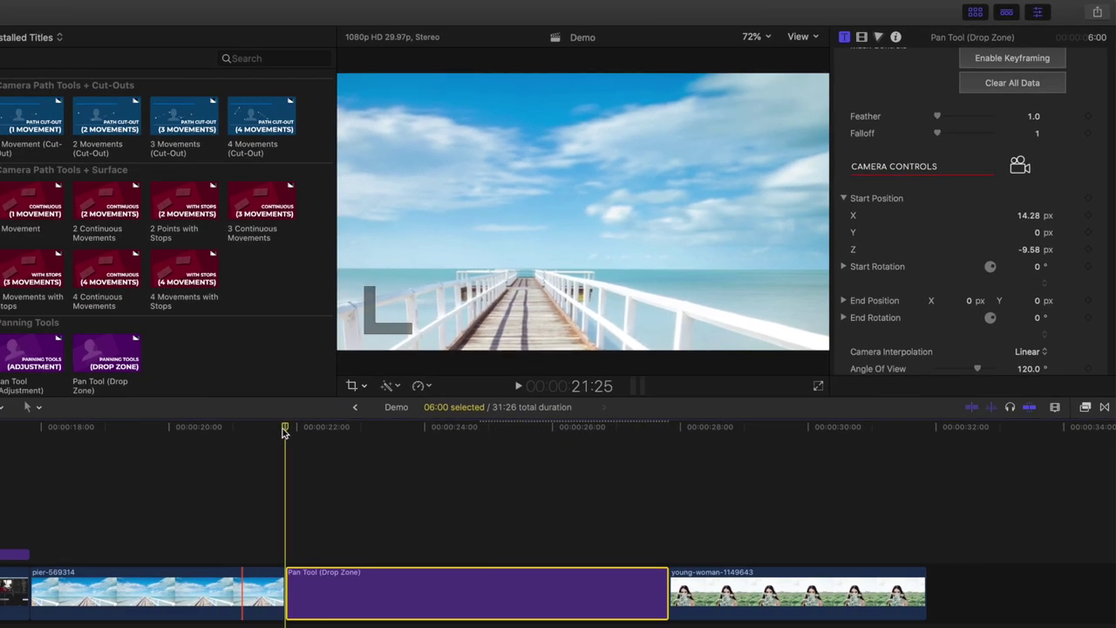
Near the effect's end, set End Position to X -14.01, Z -9.92 px
{"action": "left_click_drag", "start_coordinate": [288, 432], "coordinate": [666, 463]}
{"action": "scroll", "coordinate": [910, 277], "scroll_direction": "down", "scroll_amount": 5}
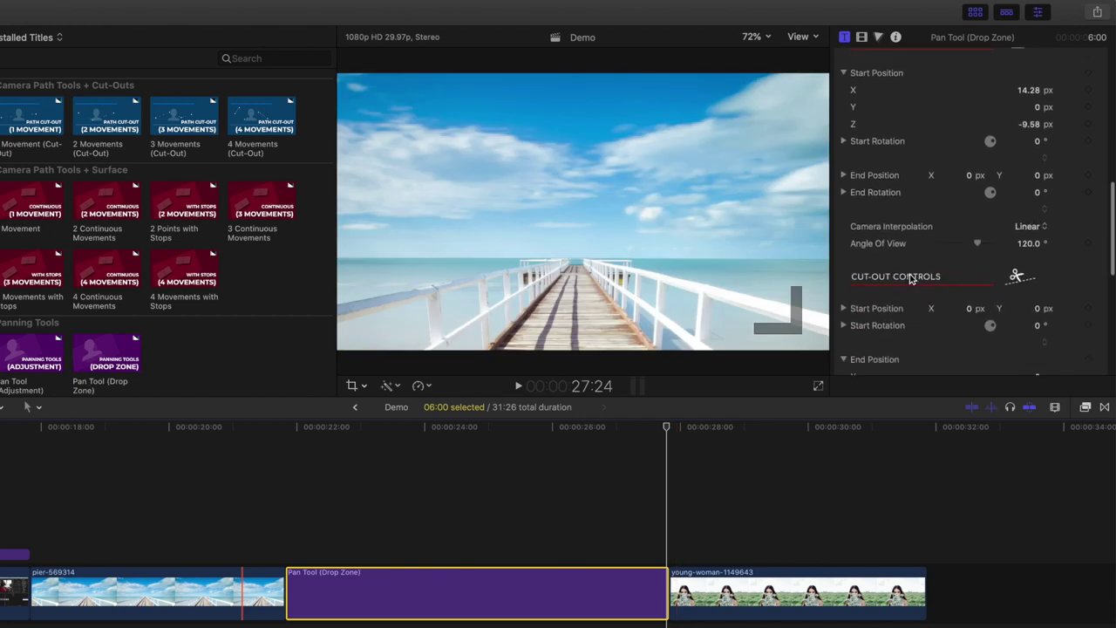
{"action": "left_click", "coordinate": [844, 174]}
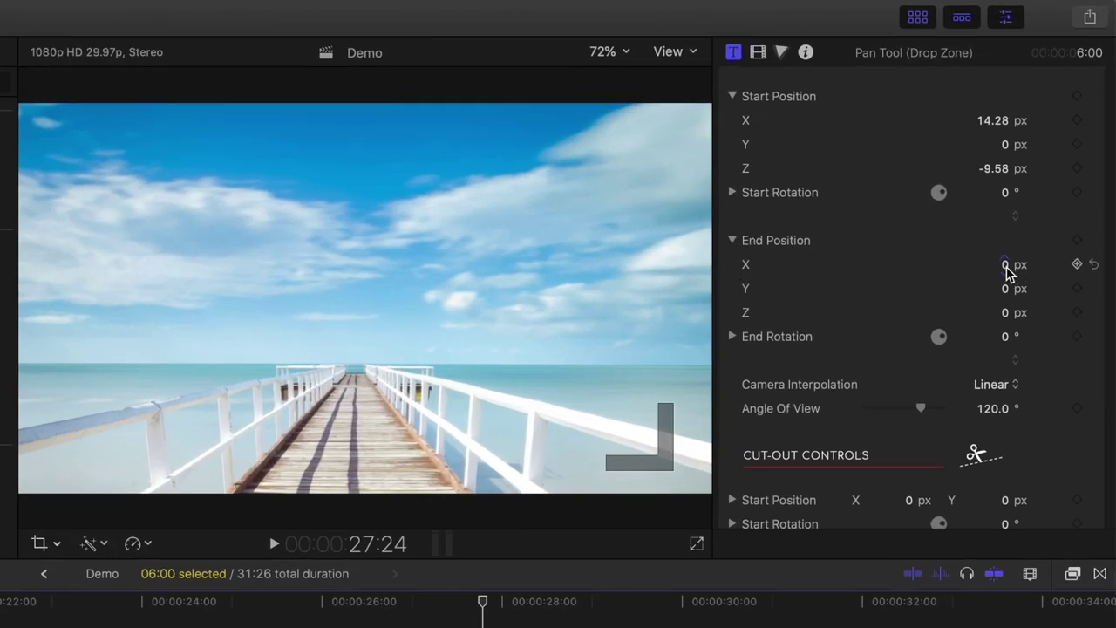
{"action": "left_click_drag", "start_coordinate": [1009, 273], "coordinate": [984, 273]}
{"action": "mouse_move", "coordinate": [1006, 314]}
{"action": "left_mouse_down"}
{"action": "mouse_move", "coordinate": [987, 314]}
{"action": "mouse_move", "coordinate": [999, 321]}
{"action": "left_mouse_up"}
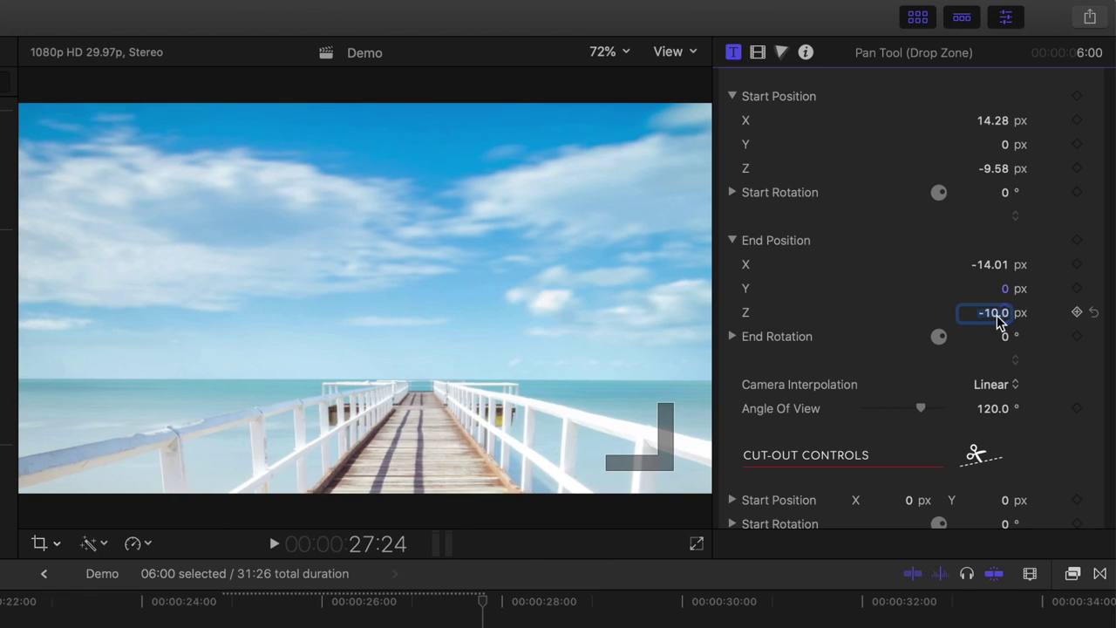
{"action": "scroll", "coordinate": [951, 319], "scroll_direction": "down", "scroll_amount": 5}
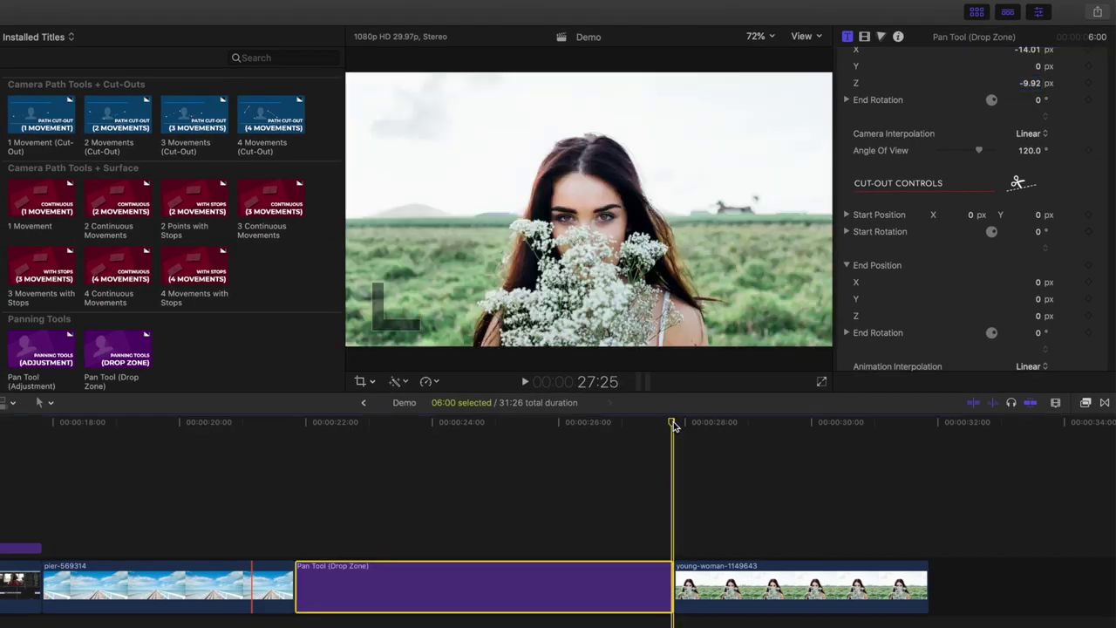
At the first frame (21:25), set the cut-out's Start Position X to 19.7 px
{"action": "left_click", "coordinate": [379, 459]}
{"action": "left_click_drag", "start_coordinate": [366, 460], "coordinate": [293, 451]}
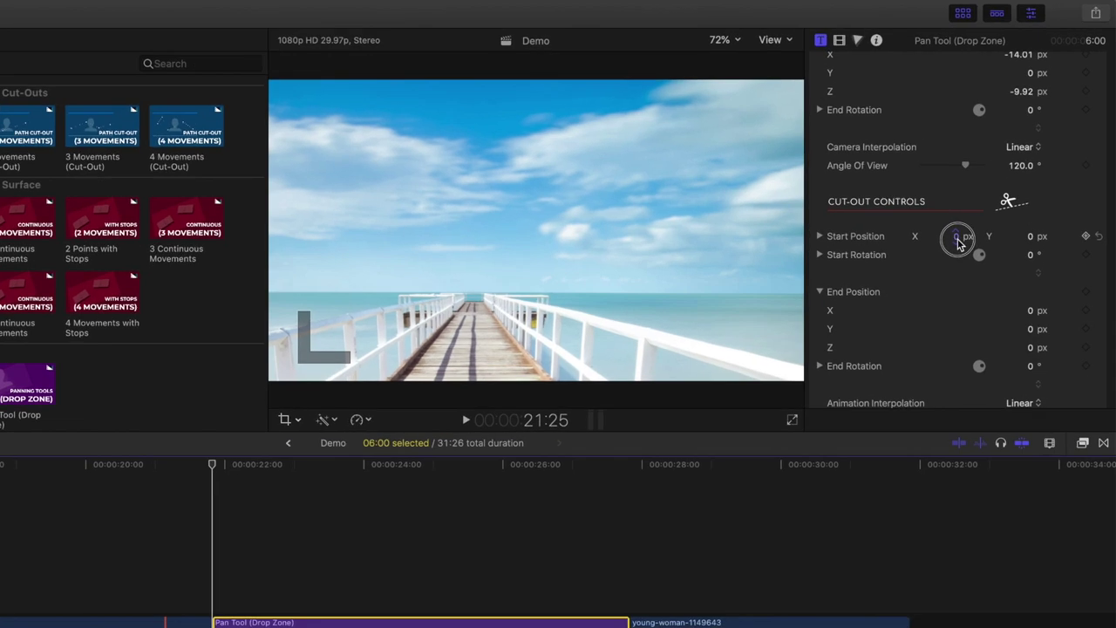
{"action": "left_click_drag", "start_coordinate": [971, 217], "coordinate": [971, 213]}
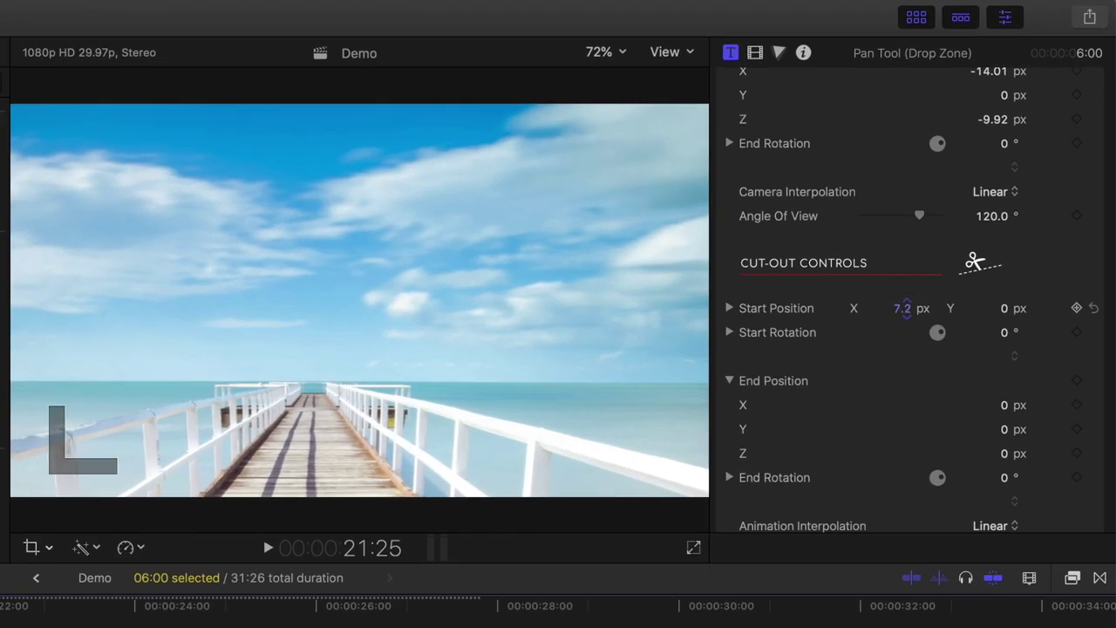
{"action": "left_click_drag", "start_coordinate": [906, 310], "coordinate": [906, 310]}
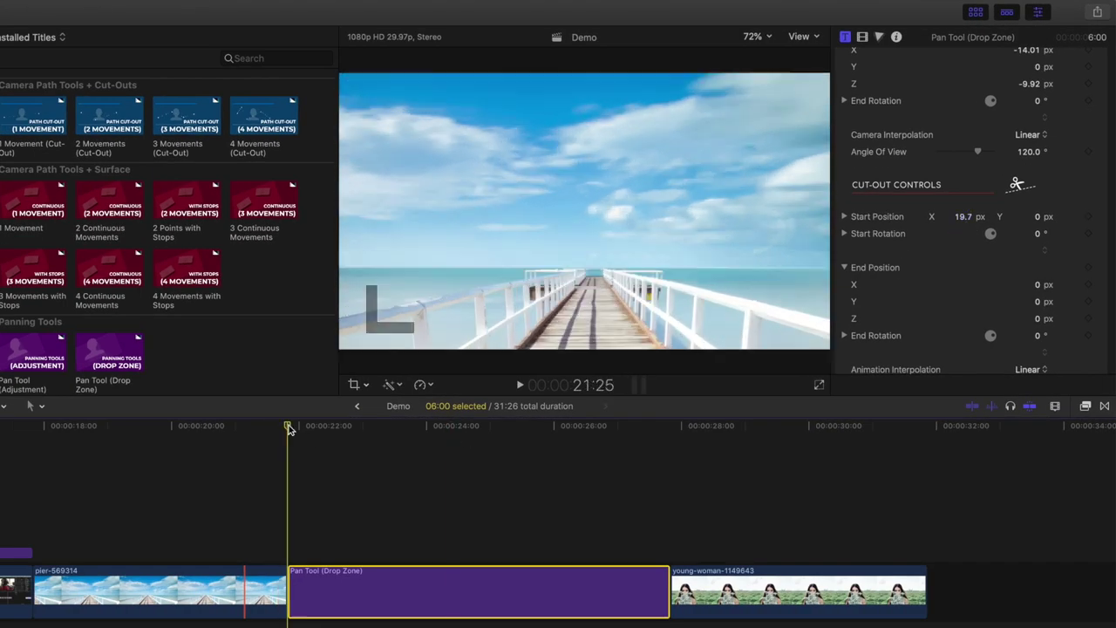
At the last frame (27:24), set the cut-out's End Position to X -8.96, Z 15.56 px
{"action": "left_click", "coordinate": [365, 607]}
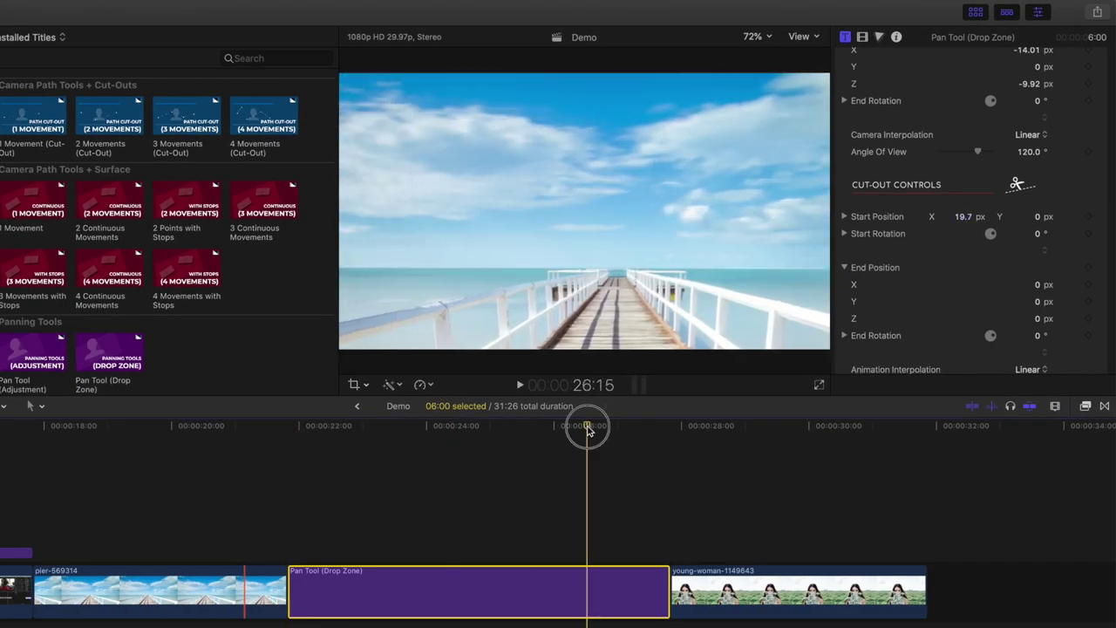
{"action": "left_click_drag", "start_coordinate": [588, 425], "coordinate": [668, 426]}
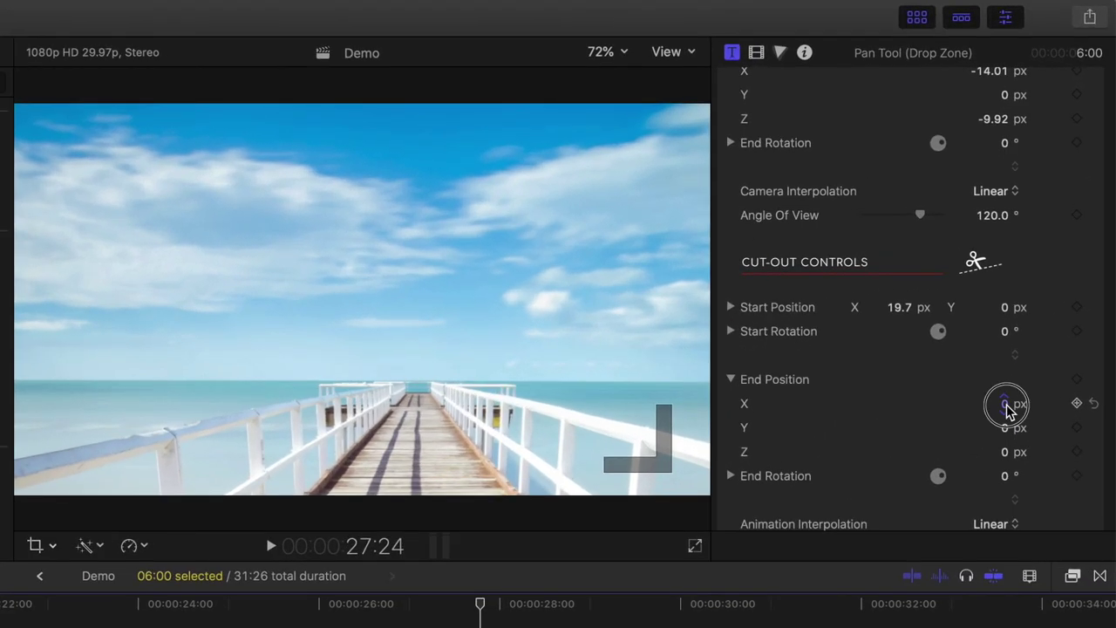
{"action": "left_click_drag", "start_coordinate": [1040, 285], "coordinate": [1036, 284]}
{"action": "left_click_drag", "start_coordinate": [1004, 400], "coordinate": [1003, 400]}
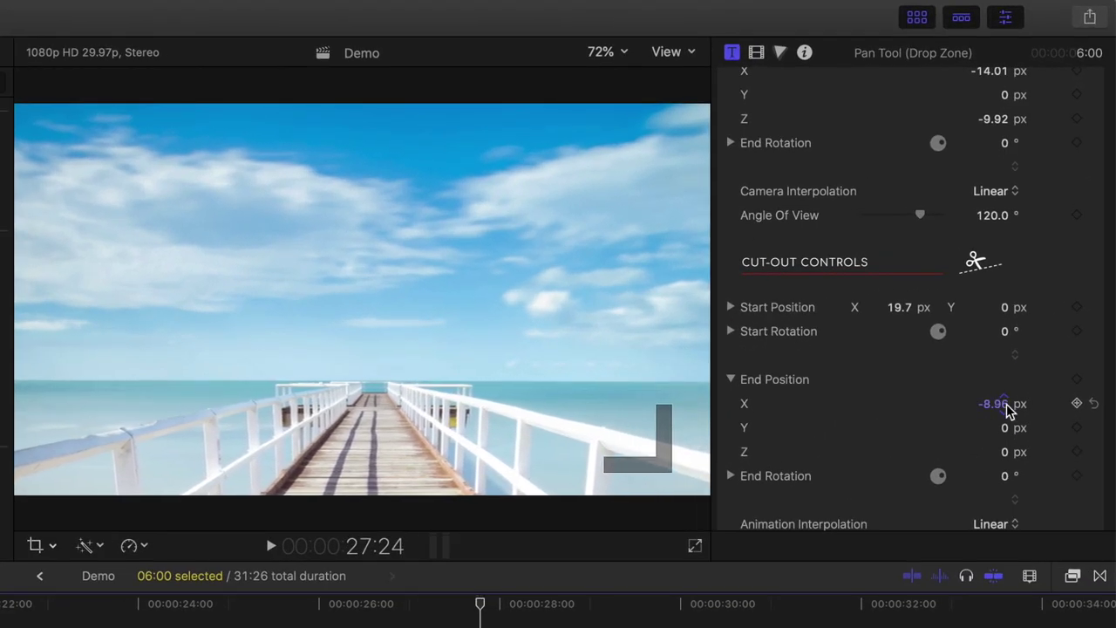
{"action": "left_click_drag", "start_coordinate": [1005, 452], "coordinate": [1003, 429]}
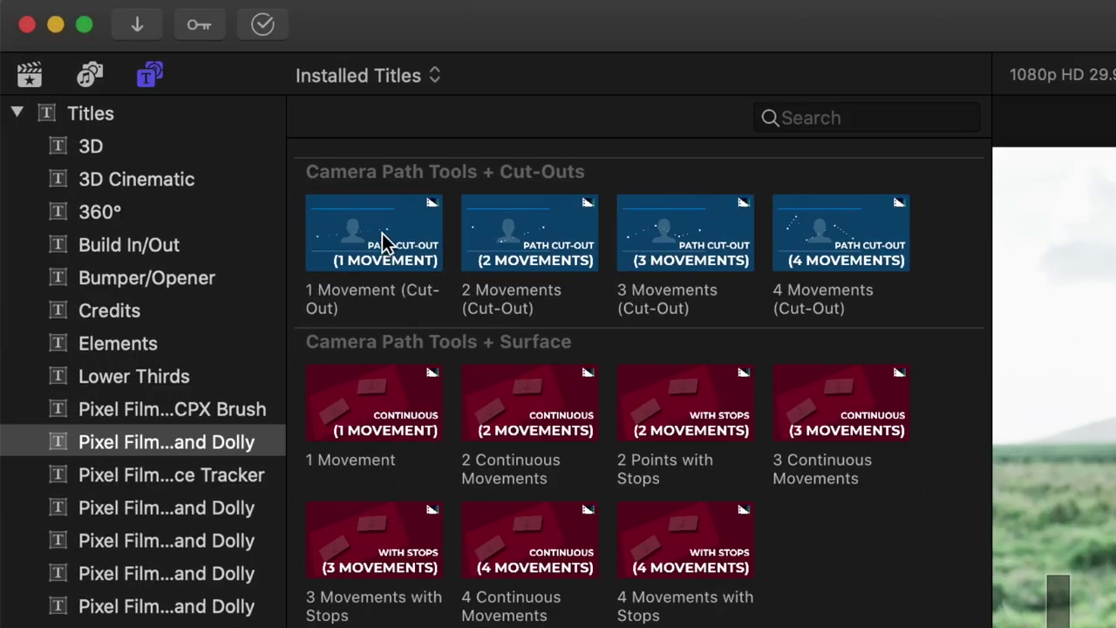
Place the 1 Movement (Cut-Out) title above the young-woman clip, extended to its end
{"action": "left_click", "coordinate": [378, 235]}
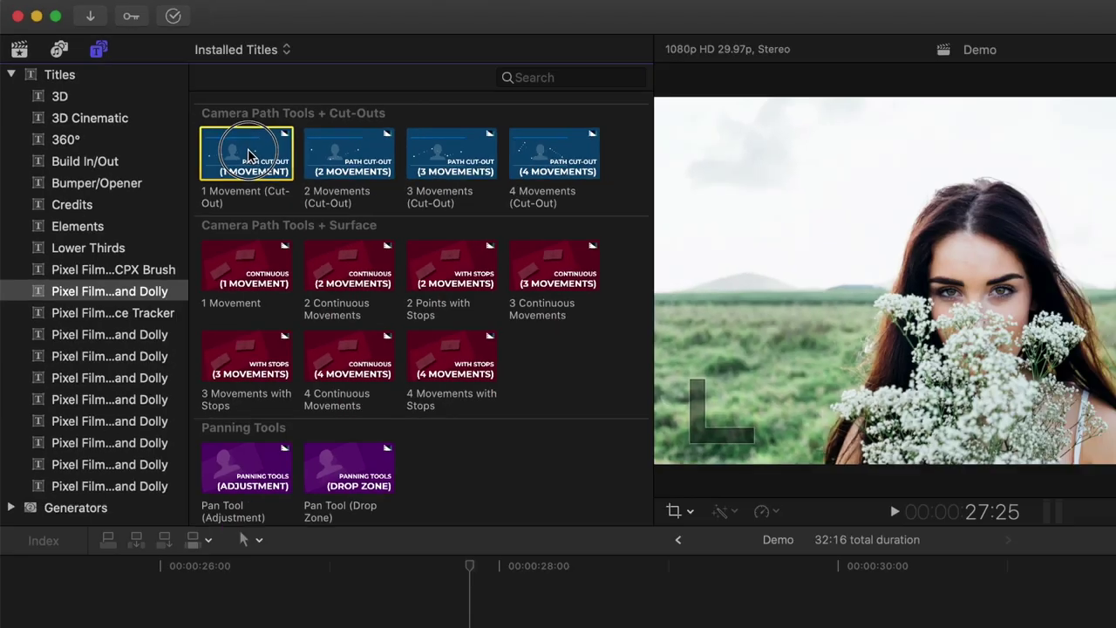
{"action": "left_click_drag", "start_coordinate": [378, 235], "coordinate": [316, 427]}
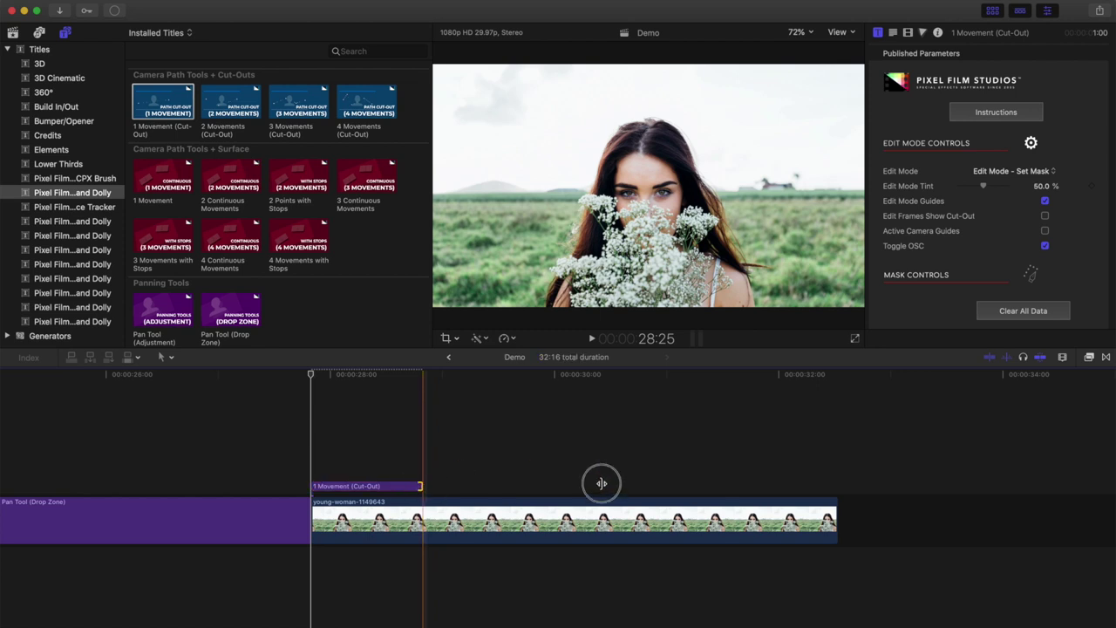
{"action": "left_click_drag", "start_coordinate": [602, 483], "coordinate": [836, 485]}
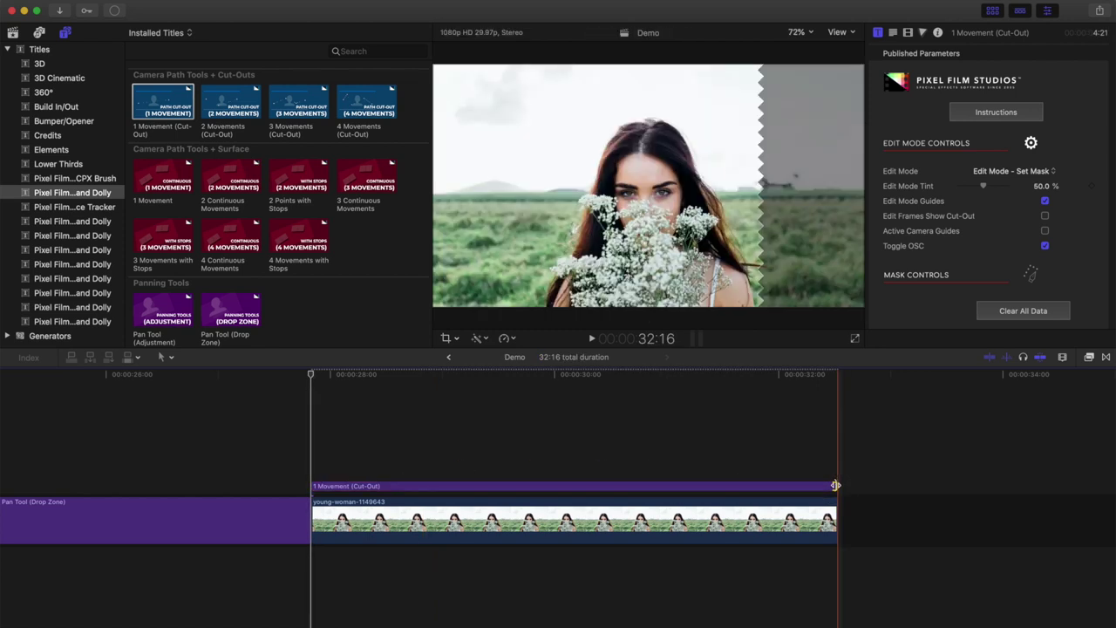
Select the cut-out title and switch off its Lighting and Shadows in the inspector
{"action": "left_click", "coordinate": [614, 485]}
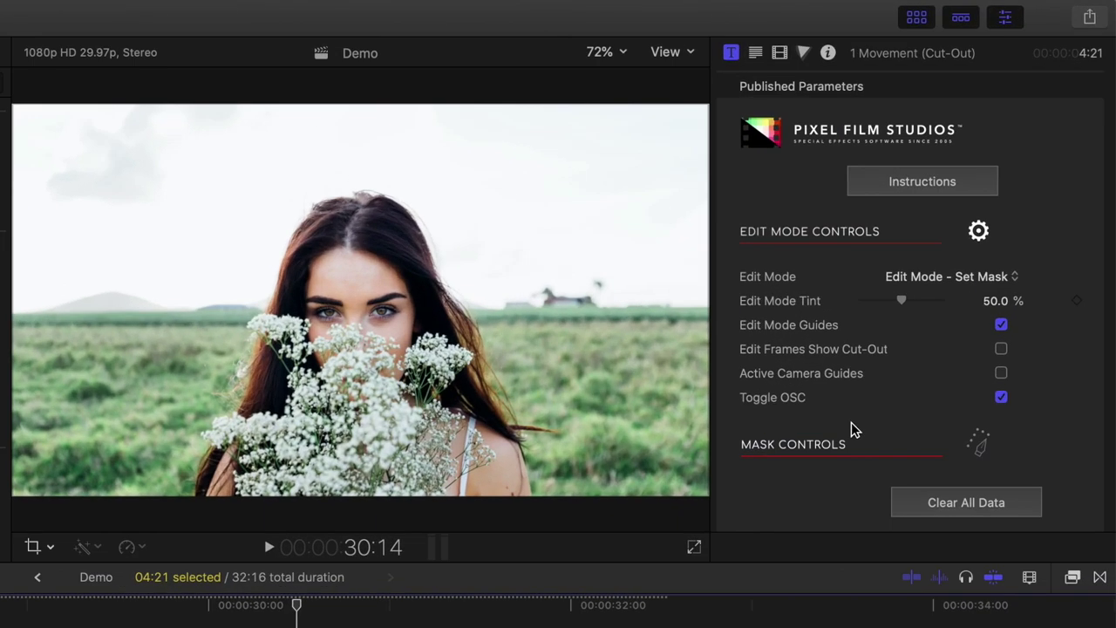
{"action": "scroll", "coordinate": [954, 265], "scroll_direction": "down", "scroll_amount": 10}
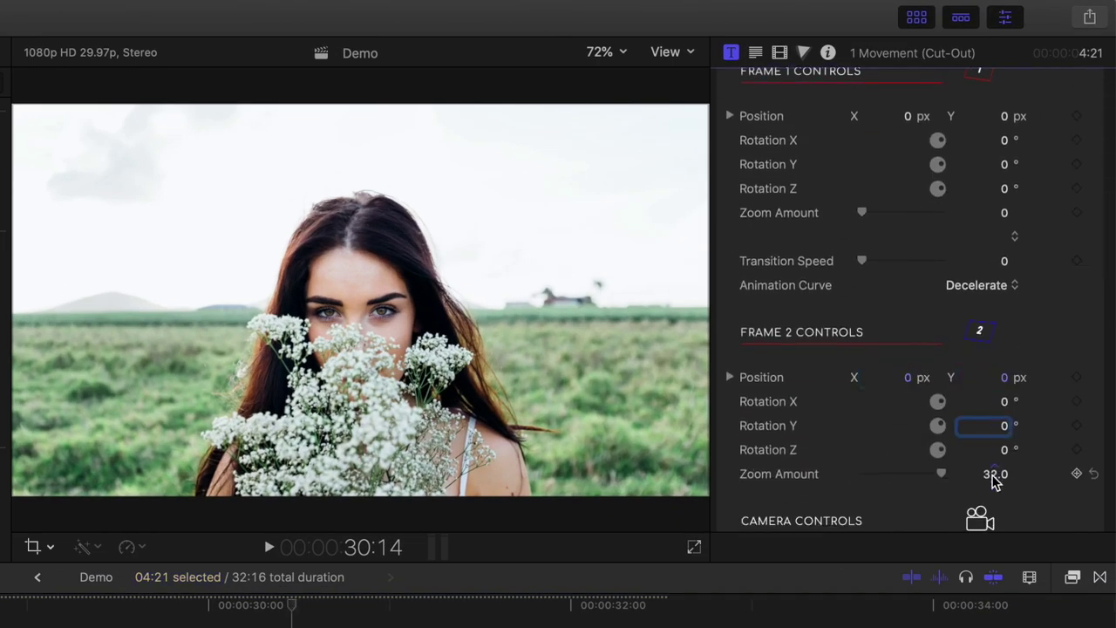
{"action": "scroll", "coordinate": [902, 506], "scroll_direction": "down", "scroll_amount": 10}
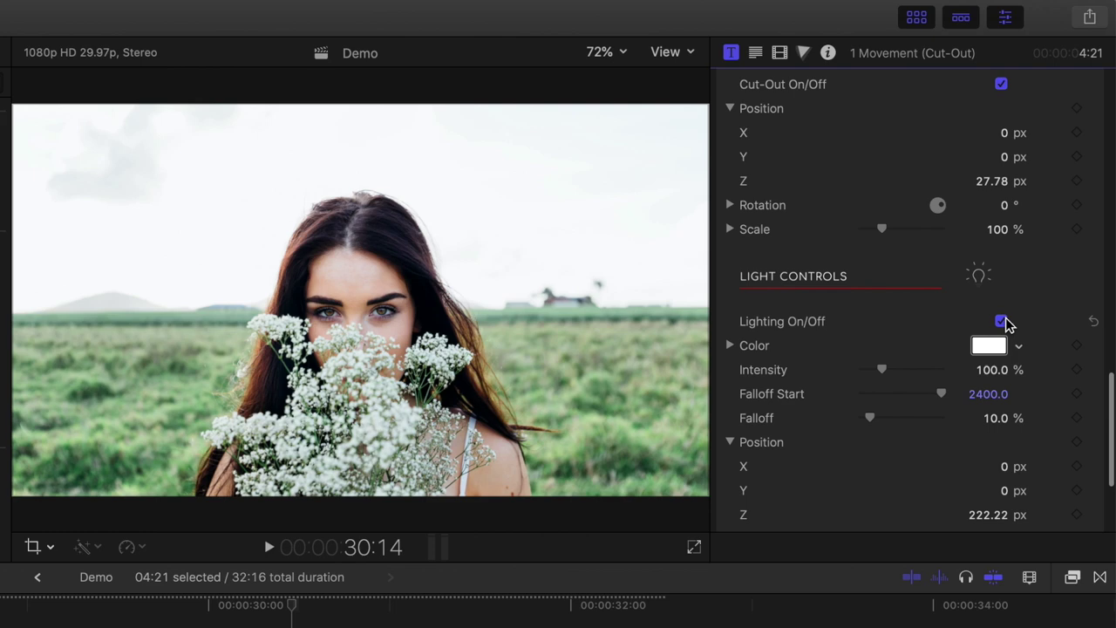
{"action": "scroll", "coordinate": [924, 345], "scroll_direction": "down", "scroll_amount": 3}
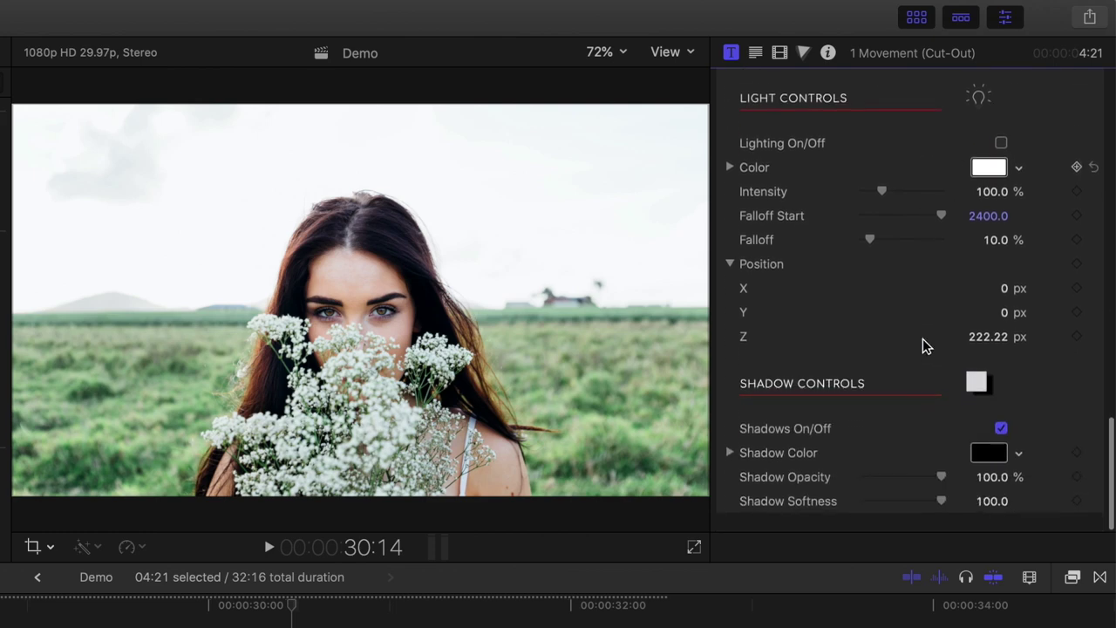
{"action": "left_click", "coordinate": [1000, 430]}
{"action": "scroll", "coordinate": [1000, 436], "scroll_direction": "up", "scroll_amount": 8}
{"action": "scroll", "coordinate": [999, 439], "scroll_direction": "up", "scroll_amount": 10}
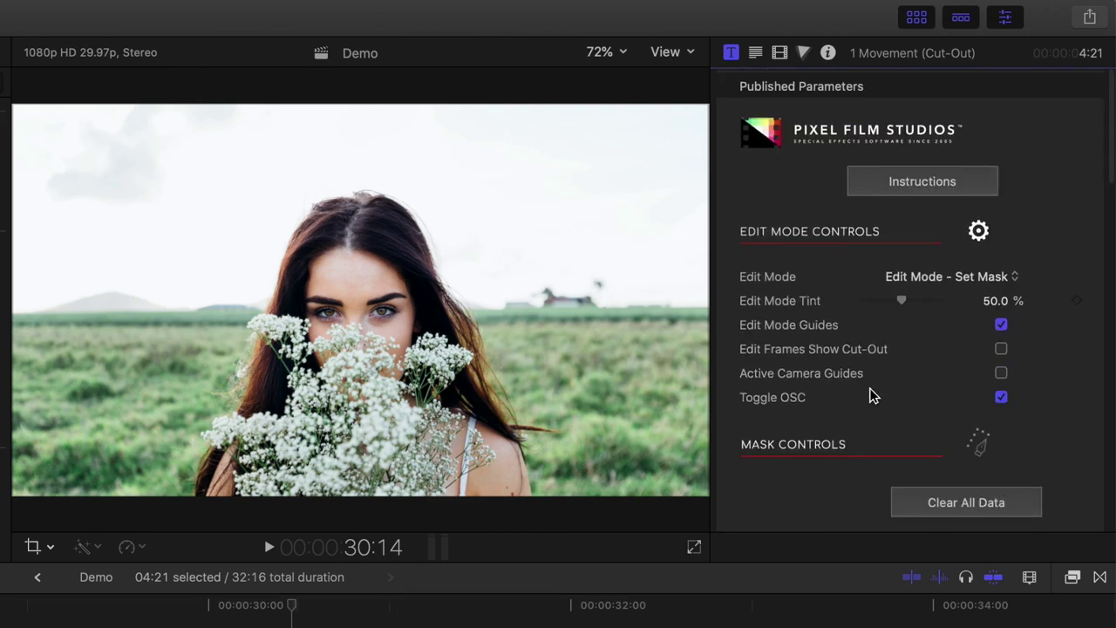
{"action": "left_click", "coordinate": [622, 53]}
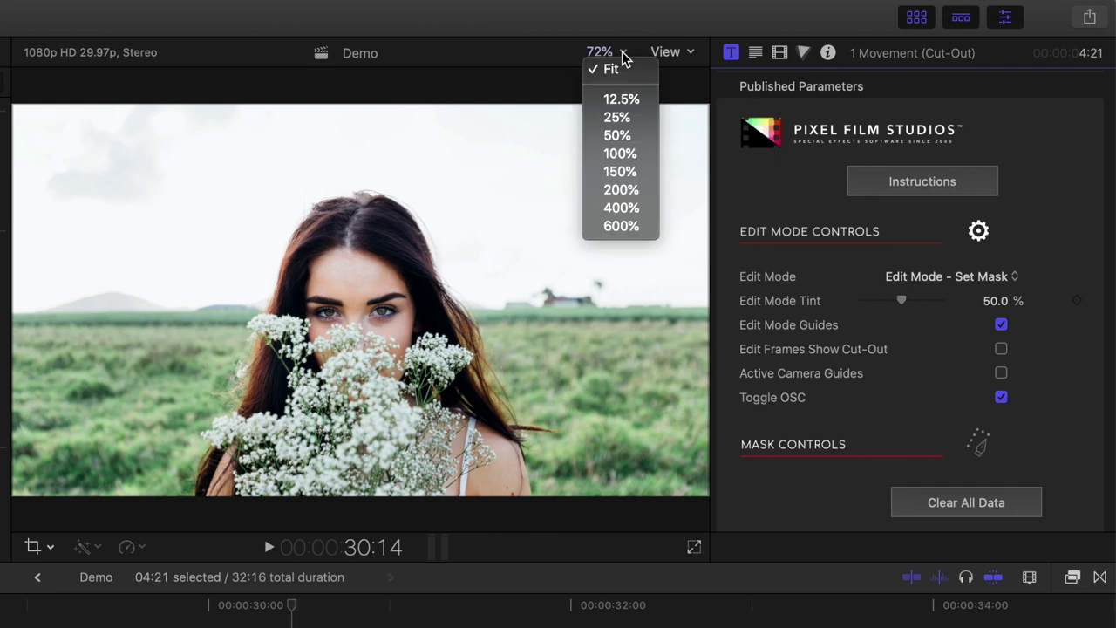
At 400% magnification, add more mask points along the woman's hair and shoulder
{"action": "left_click", "coordinate": [621, 208]}
{"action": "scroll", "coordinate": [672, 300], "scroll_direction": "down", "scroll_amount": 5}
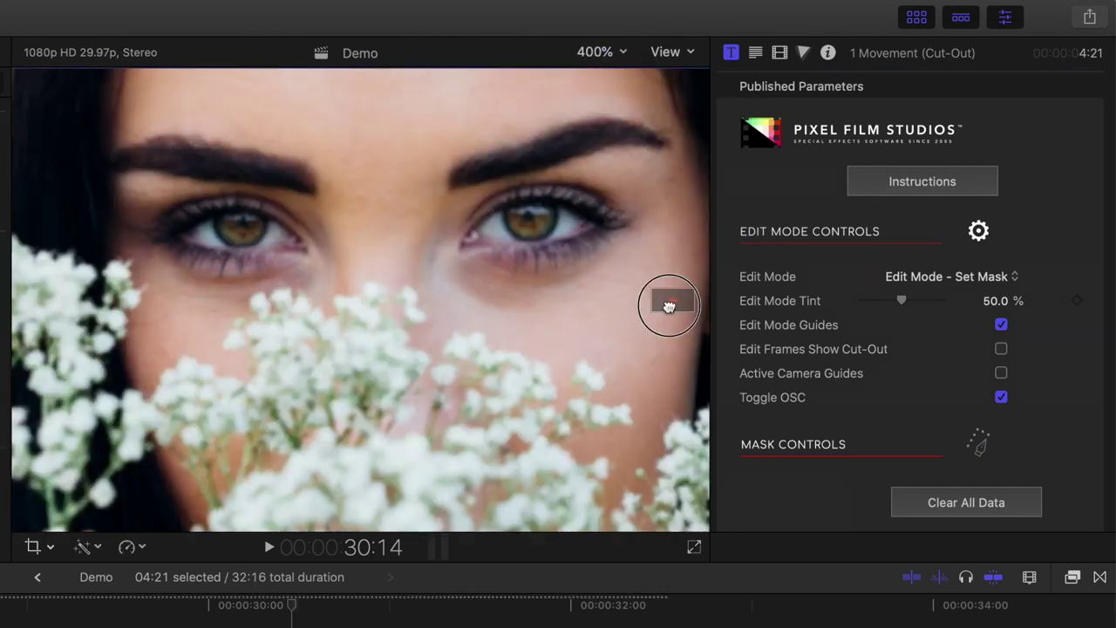
{"action": "scroll", "coordinate": [654, 316], "scroll_direction": "left", "scroll_amount": 10}
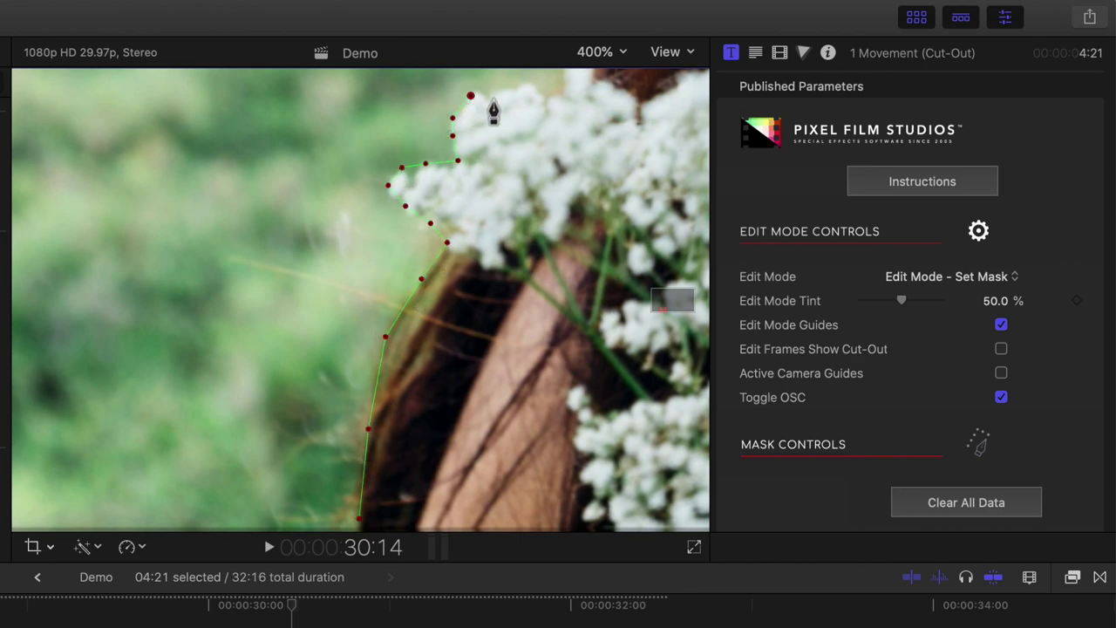
{"action": "scroll", "coordinate": [667, 312], "scroll_direction": "up", "scroll_amount": 5}
{"action": "scroll", "coordinate": [523, 320], "scroll_direction": "right", "scroll_amount": 5}
{"action": "scroll", "coordinate": [390, 436], "scroll_direction": "up", "scroll_amount": 10}
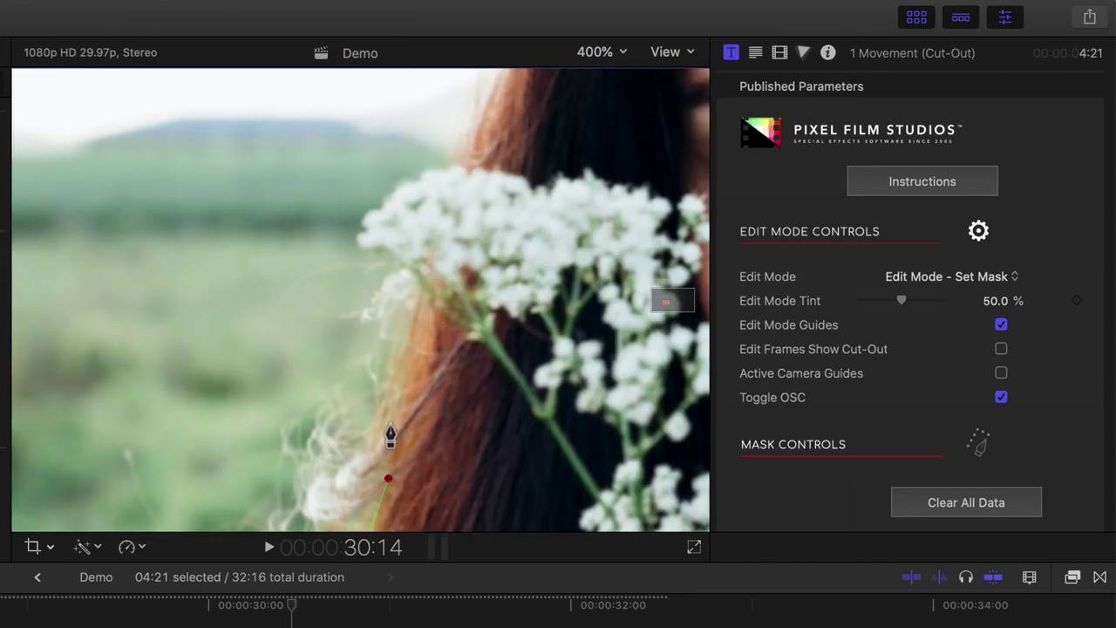
{"action": "scroll", "coordinate": [667, 302], "scroll_direction": "up", "scroll_amount": 5}
{"action": "scroll", "coordinate": [667, 303], "scroll_direction": "right", "scroll_amount": 1}
{"action": "left_click", "coordinate": [437, 338]}
{"action": "left_click", "coordinate": [463, 279]}
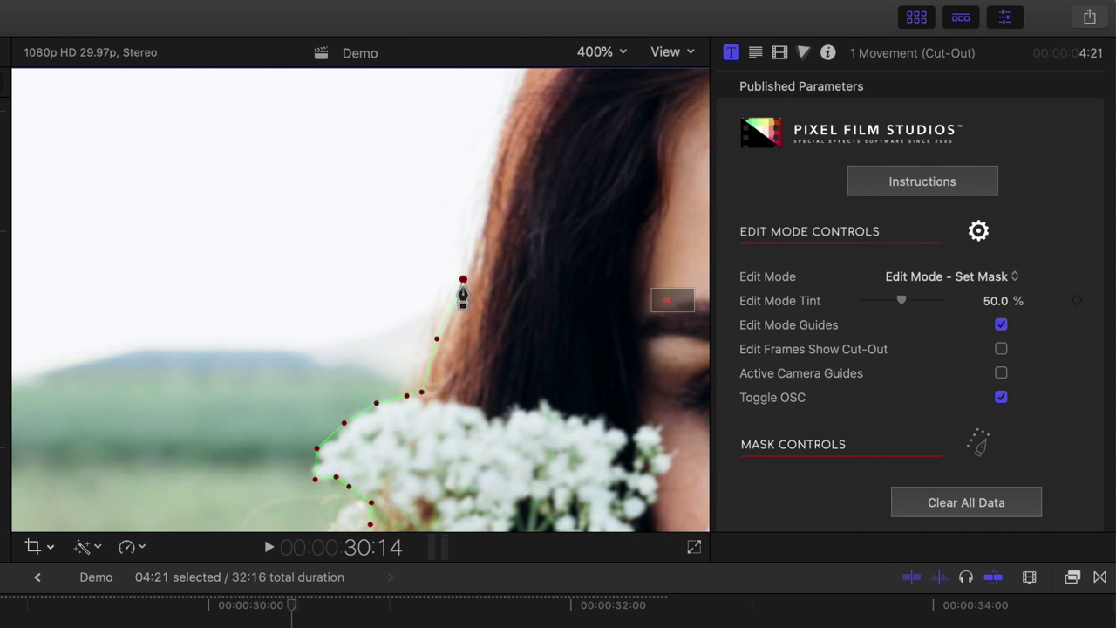
Zoom in to inspect the woman's hair, then set the viewer back to Fit
{"action": "left_click", "coordinate": [622, 55]}
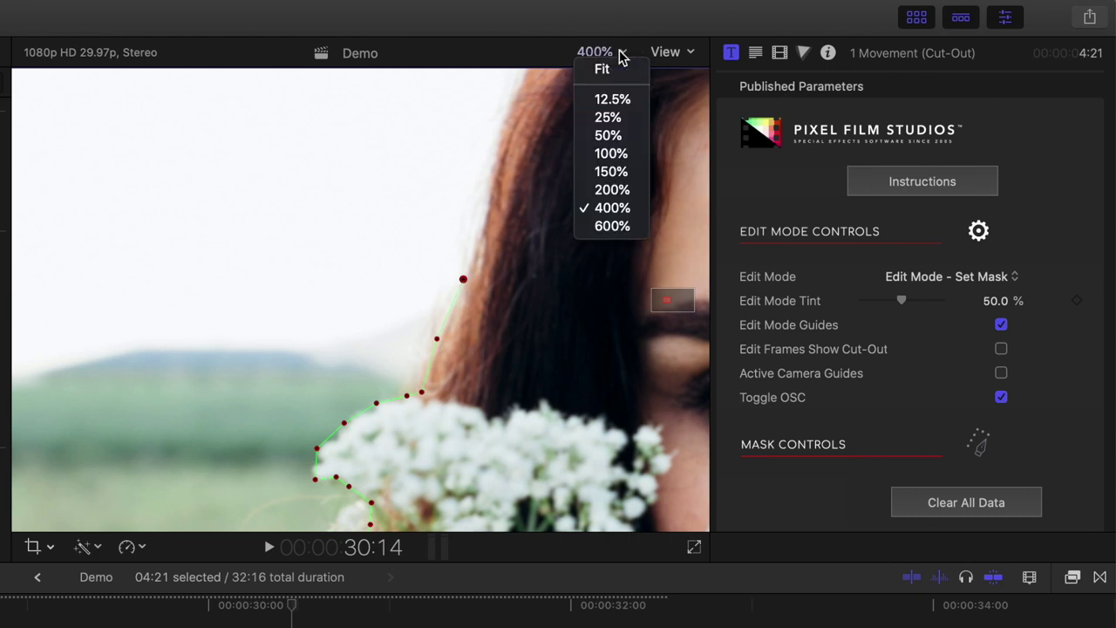
{"action": "left_click", "coordinate": [613, 153]}
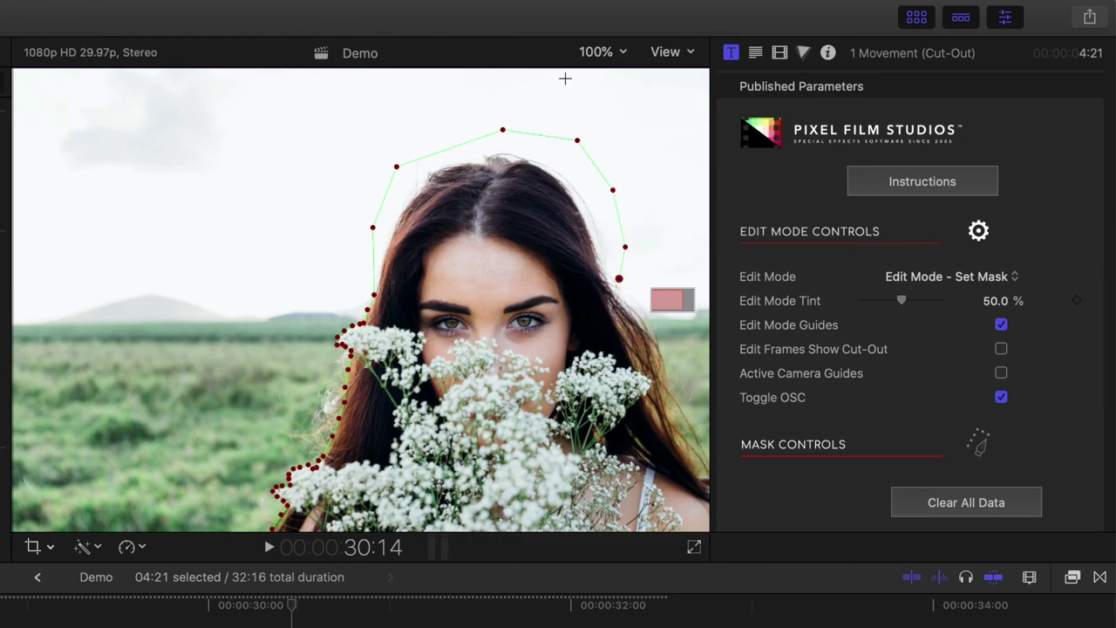
{"action": "key", "text": "super+equal"}
{"action": "key", "text": "super+equal"}
{"action": "scroll", "coordinate": [470, 201], "scroll_direction": "right", "scroll_amount": 5}
{"action": "scroll", "coordinate": [471, 201], "scroll_direction": "down", "scroll_amount": 2}
{"action": "scroll", "coordinate": [639, 480], "scroll_direction": "down", "scroll_amount": 5}
{"action": "scroll", "coordinate": [638, 480], "scroll_direction": "right", "scroll_amount": 5}
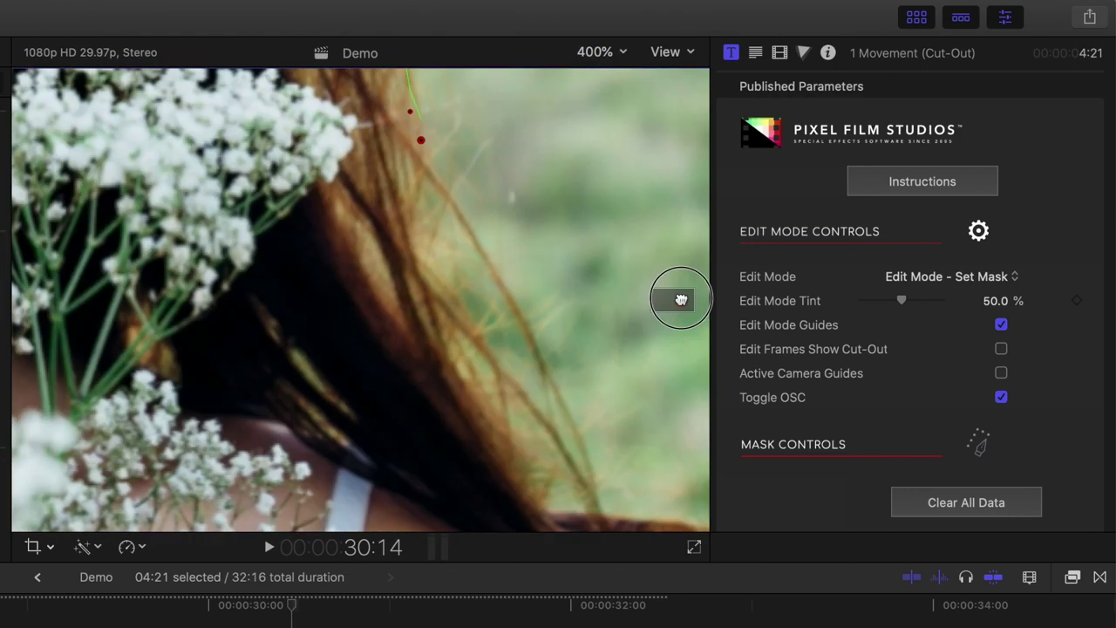
{"action": "scroll", "coordinate": [567, 501], "scroll_direction": "down", "scroll_amount": 5}
{"action": "scroll", "coordinate": [566, 501], "scroll_direction": "right", "scroll_amount": 5}
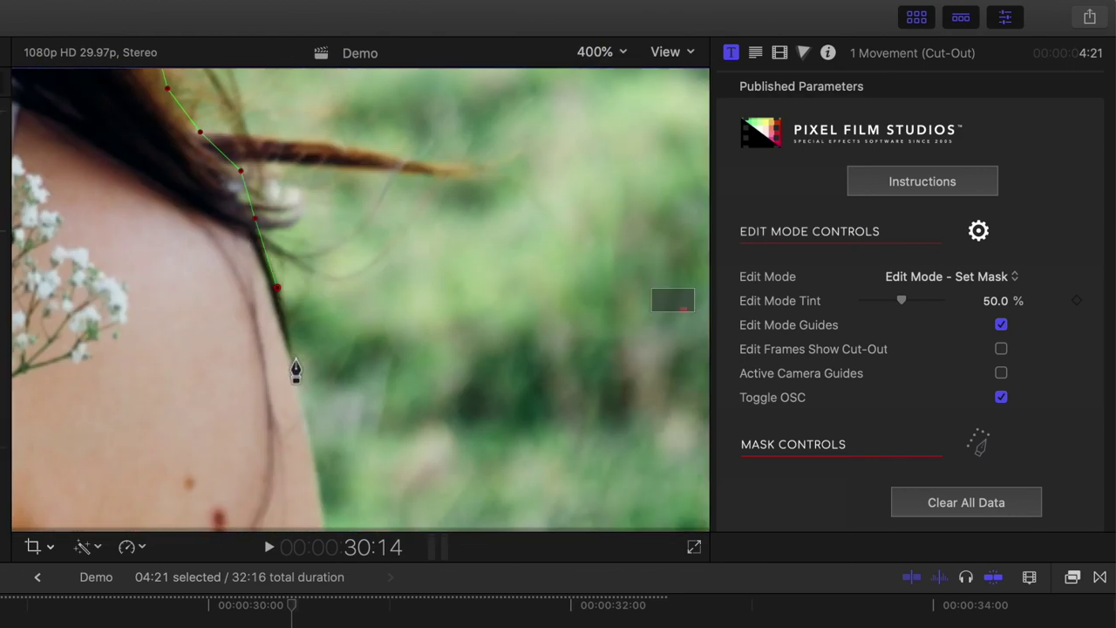
{"action": "left_click", "coordinate": [601, 52]}
{"action": "left_click", "coordinate": [611, 134]}
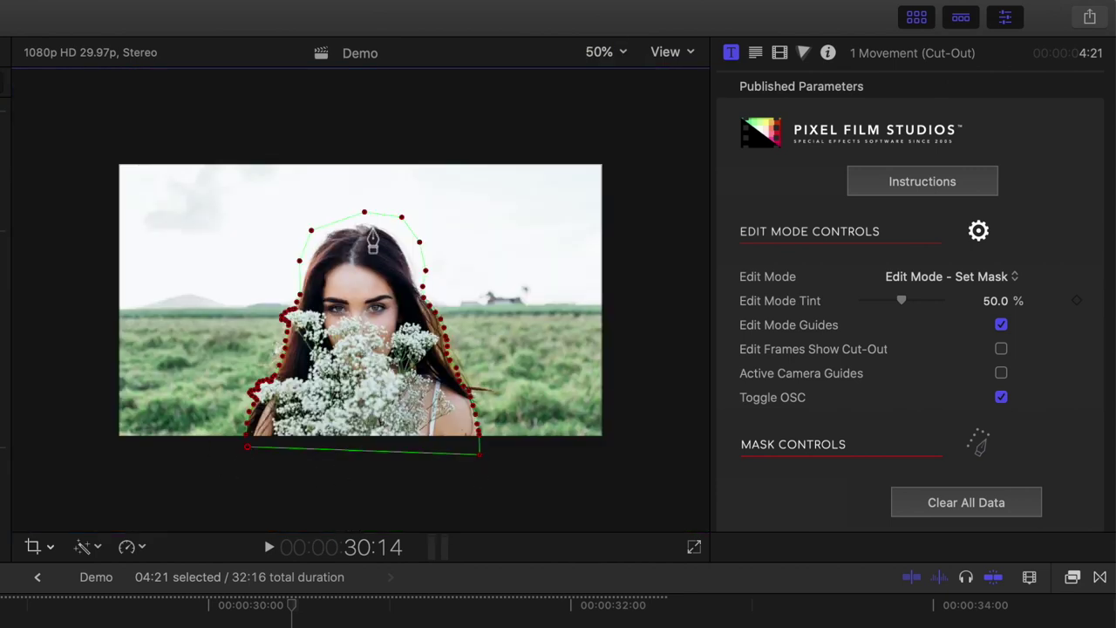
{"action": "left_click", "coordinate": [601, 51]}
{"action": "left_click", "coordinate": [626, 69]}
Close the mask at its first point and set its Softness to 57
{"action": "left_click", "coordinate": [196, 493]}
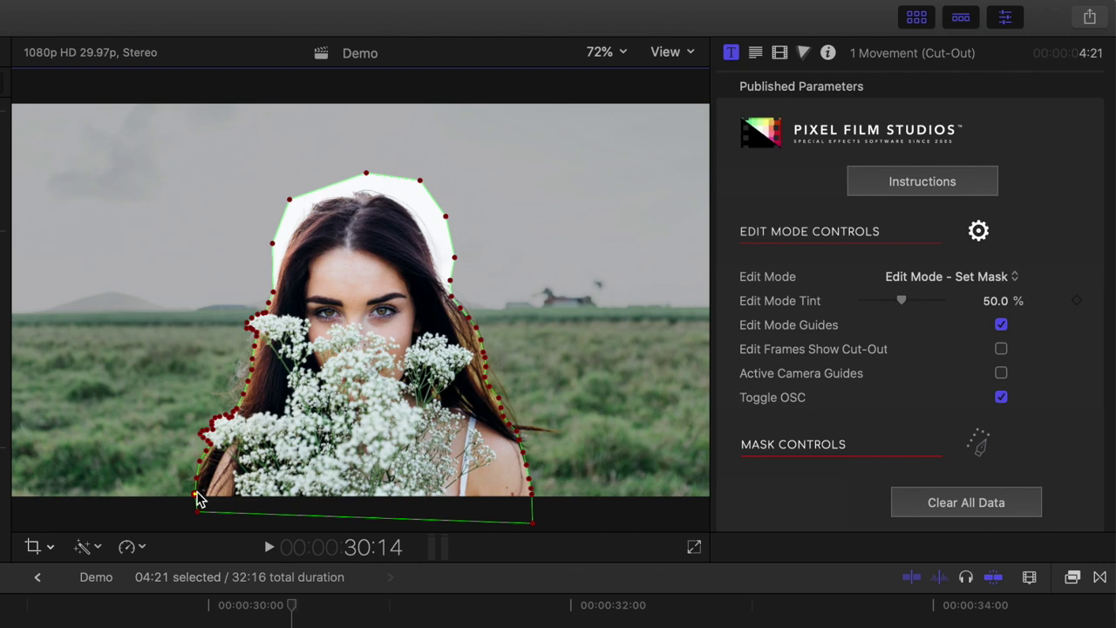
{"action": "scroll", "coordinate": [813, 290], "scroll_direction": "down", "scroll_amount": 6}
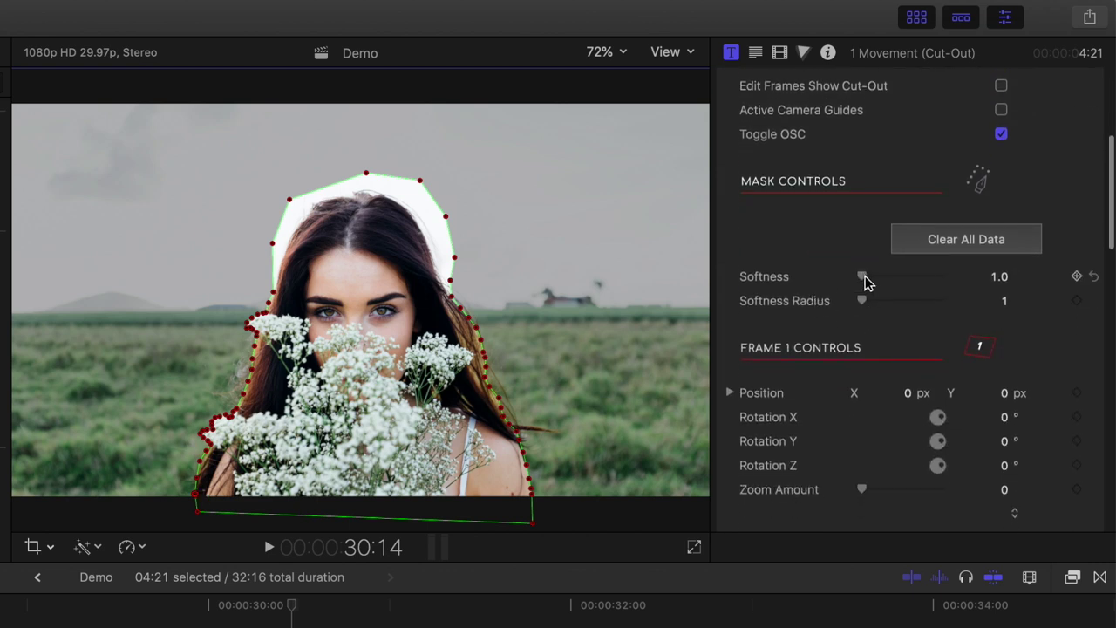
{"action": "left_click_drag", "start_coordinate": [864, 279], "coordinate": [902, 281]}
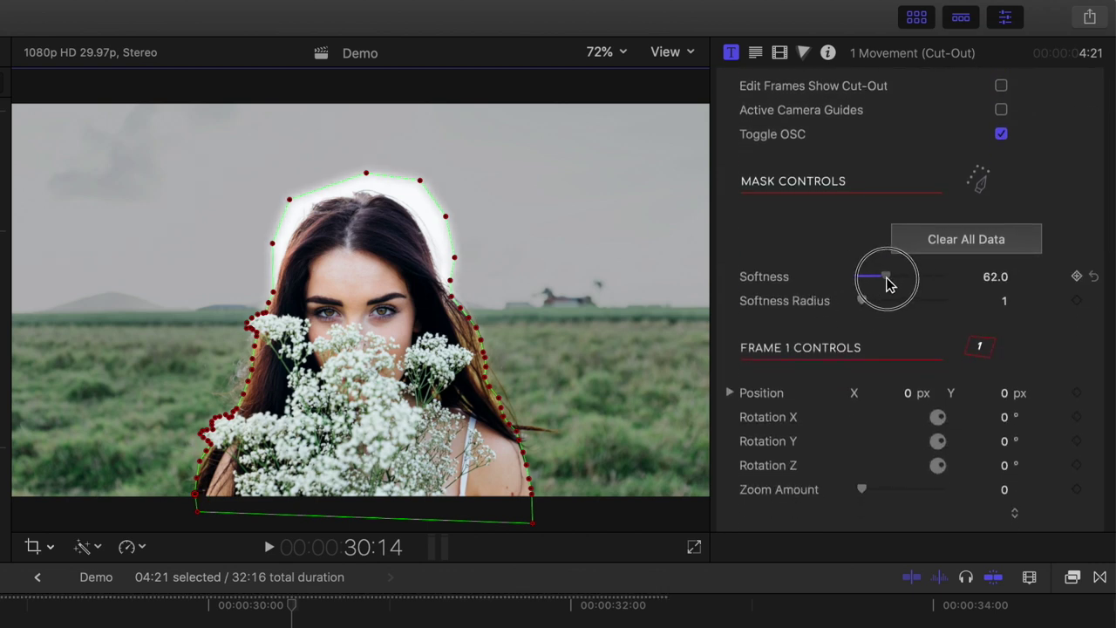
{"action": "scroll", "coordinate": [872, 251], "scroll_direction": "up", "scroll_amount": 6}
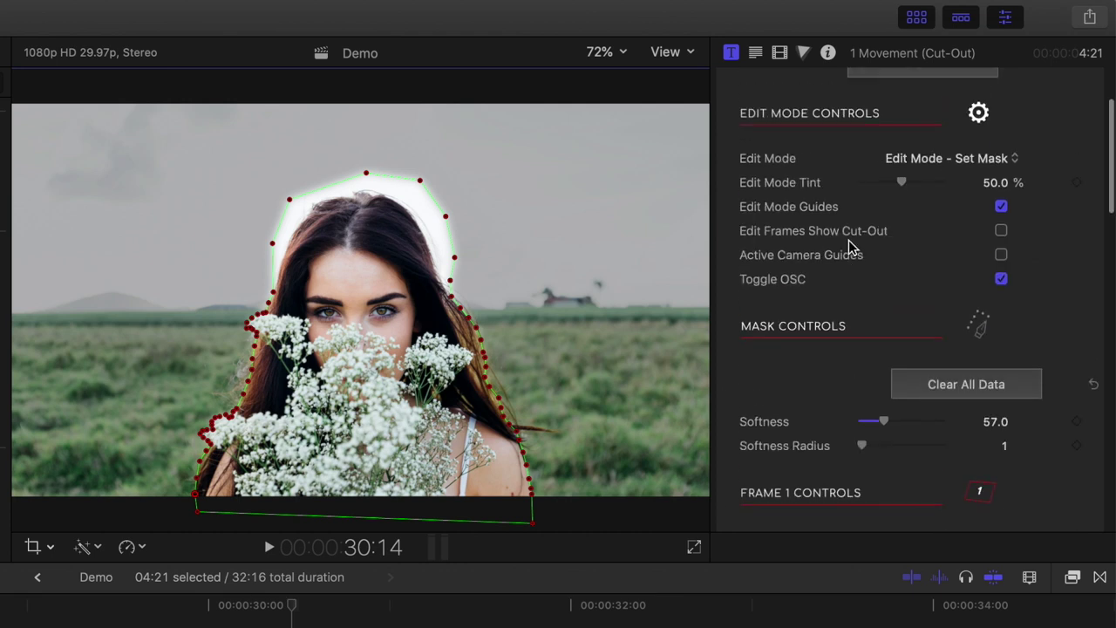
{"action": "left_click", "coordinate": [1011, 277]}
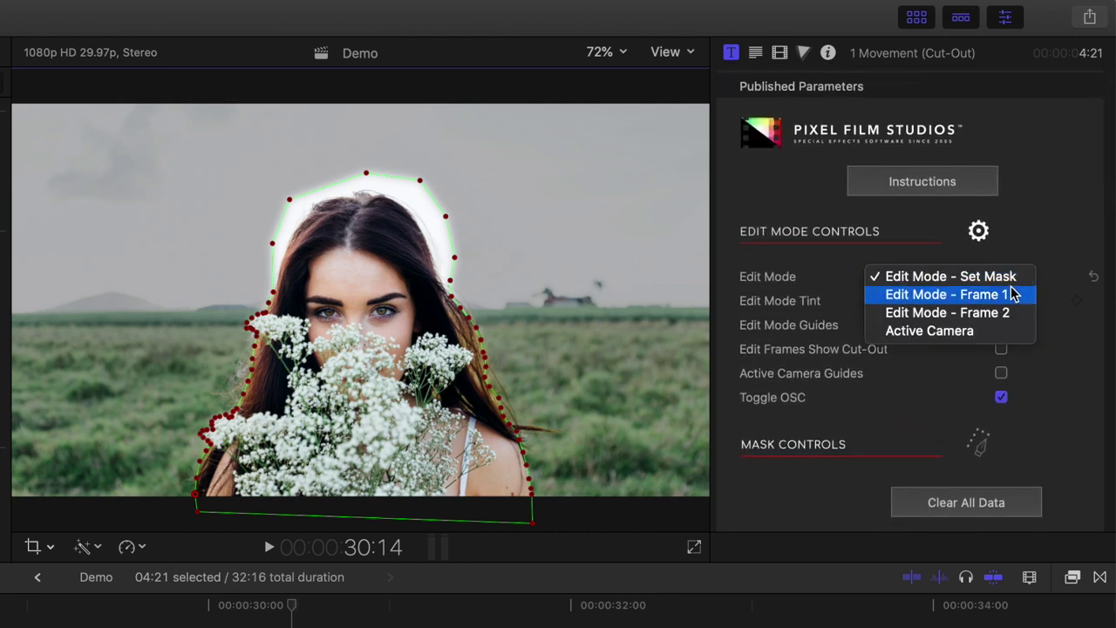
In Frame 1 edit mode, rotate the camera to 20° around Y
{"action": "left_click", "coordinate": [1011, 294]}
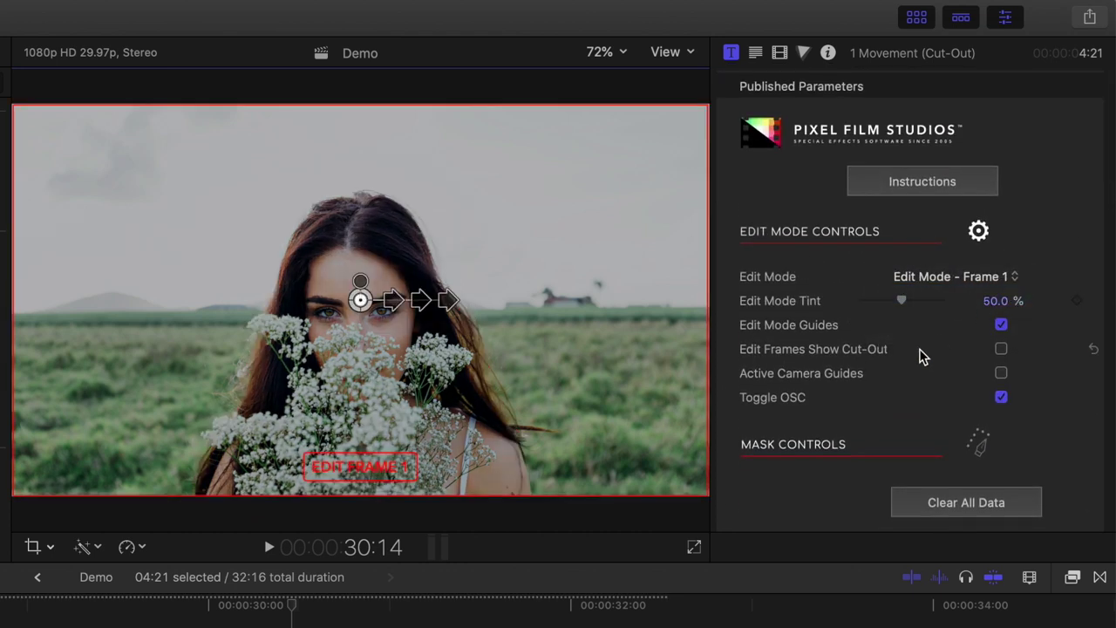
{"action": "scroll", "coordinate": [922, 356], "scroll_direction": "down", "scroll_amount": 10}
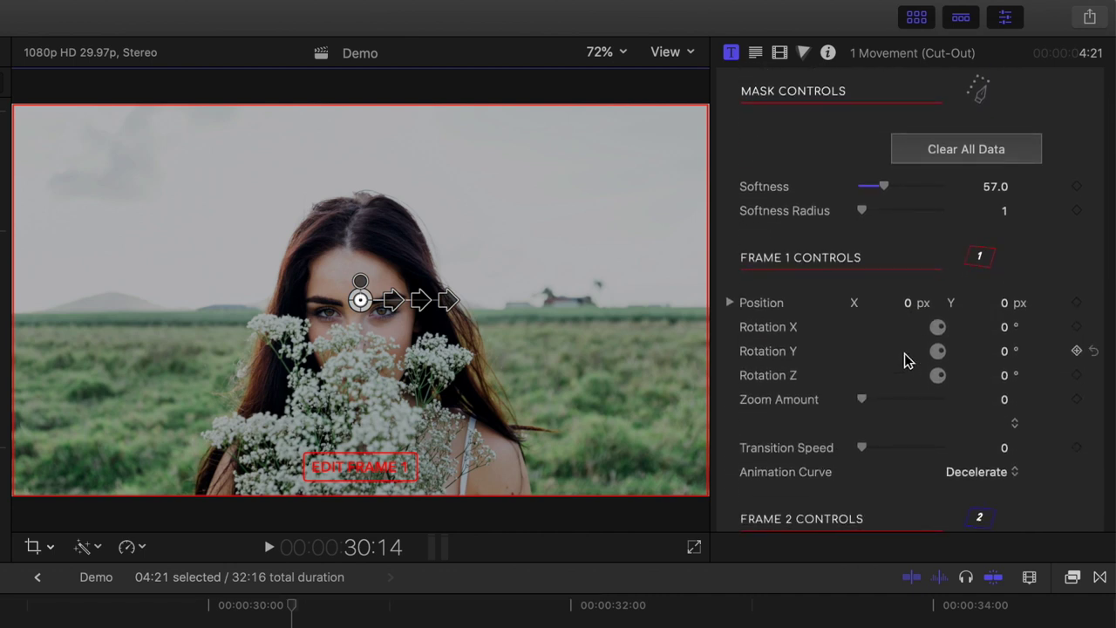
{"action": "left_click_drag", "start_coordinate": [422, 298], "coordinate": [422, 281]}
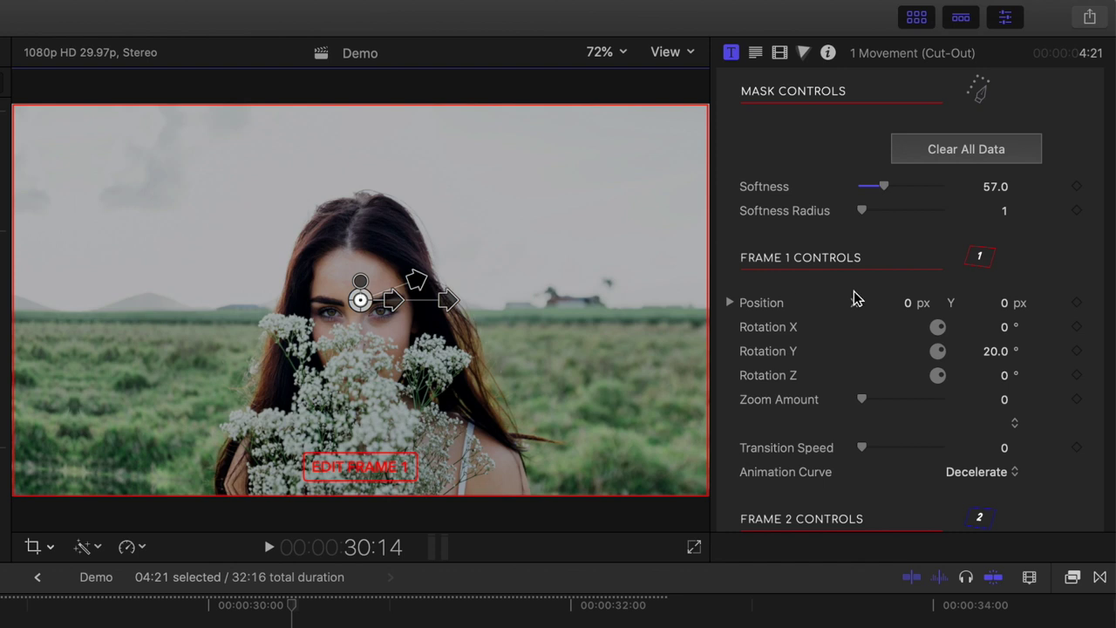
{"action": "scroll", "coordinate": [910, 306], "scroll_direction": "up", "scroll_amount": 10}
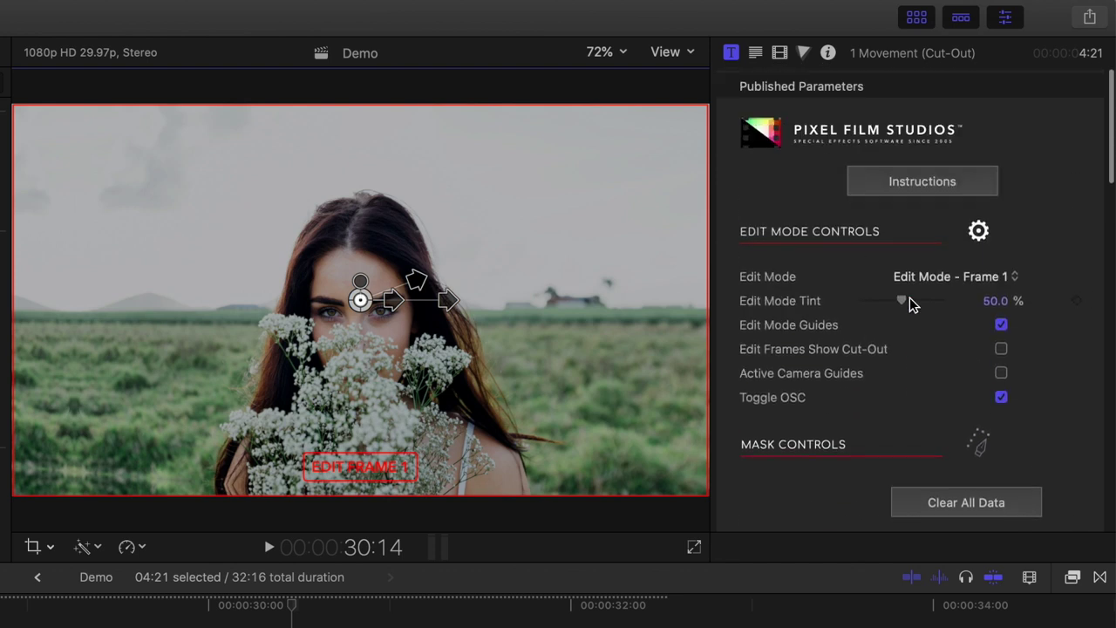
Turn Frame 2 the opposite way to 343.9° Y, then switch back to Active Camera
{"action": "left_click", "coordinate": [1017, 279]}
{"action": "left_click", "coordinate": [977, 291]}
{"action": "scroll", "coordinate": [914, 403], "scroll_direction": "down", "scroll_amount": 10}
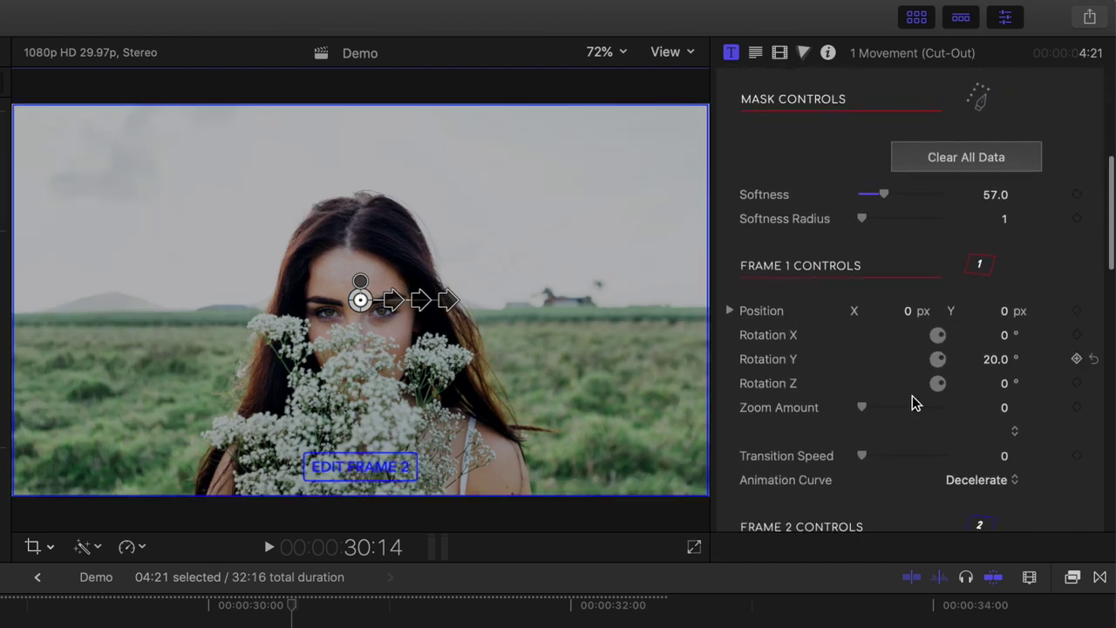
{"action": "scroll", "coordinate": [914, 401], "scroll_direction": "down", "scroll_amount": 5}
{"action": "left_click_drag", "start_coordinate": [436, 306], "coordinate": [413, 321]}
{"action": "scroll", "coordinate": [956, 280], "scroll_direction": "up", "scroll_amount": 15}
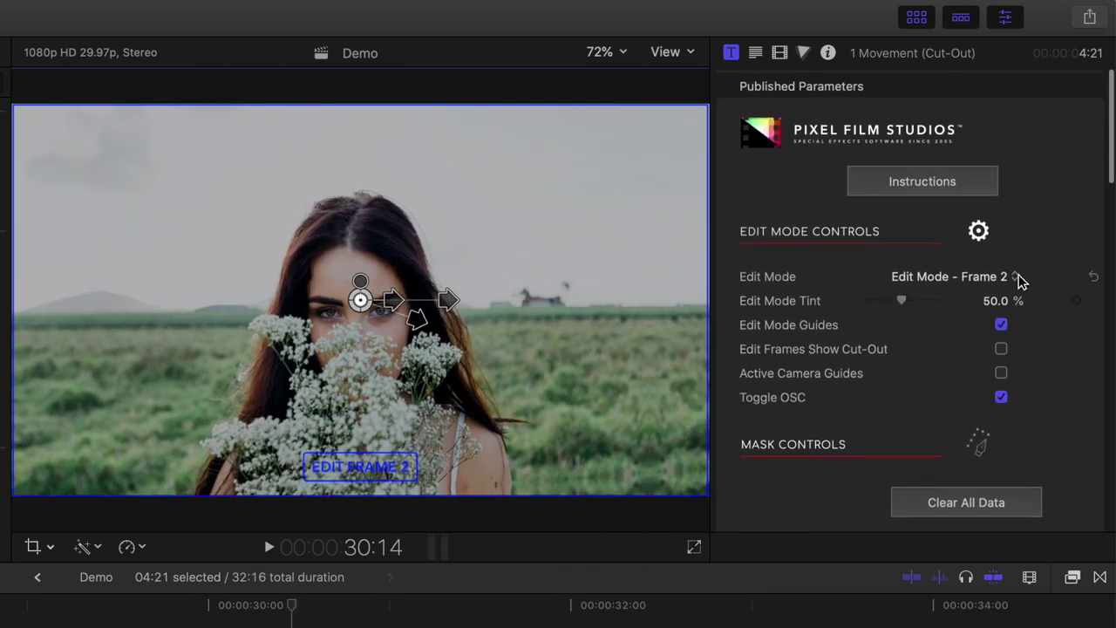
{"action": "left_click", "coordinate": [1016, 277]}
{"action": "left_click", "coordinate": [1014, 294]}
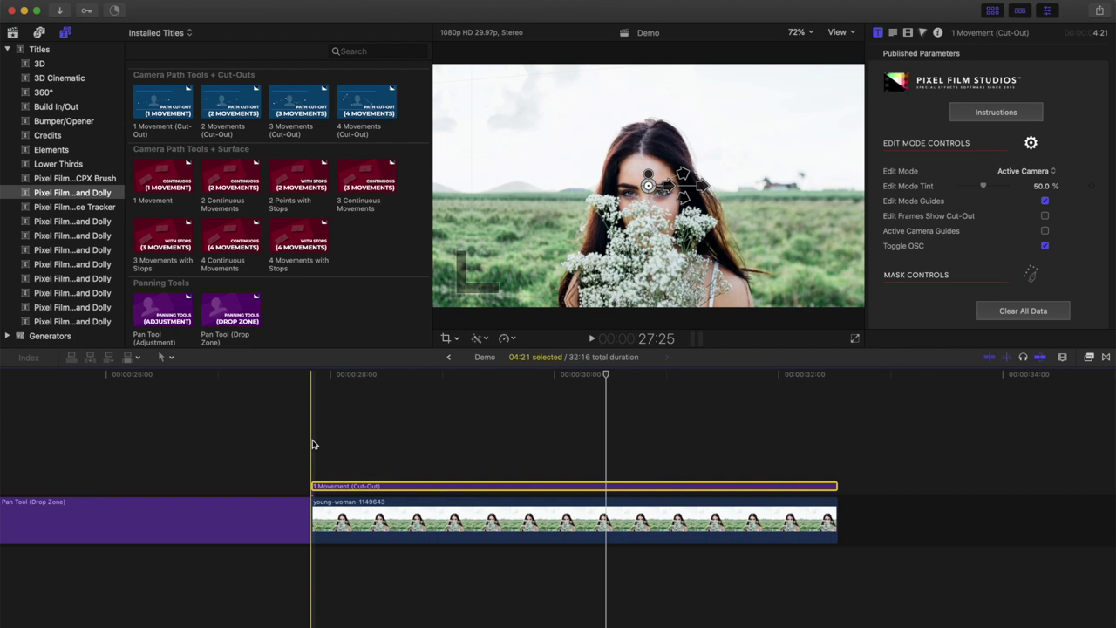
Play the young-woman clip to preview the camera move, then stop playback
{"action": "key", "text": "space"}
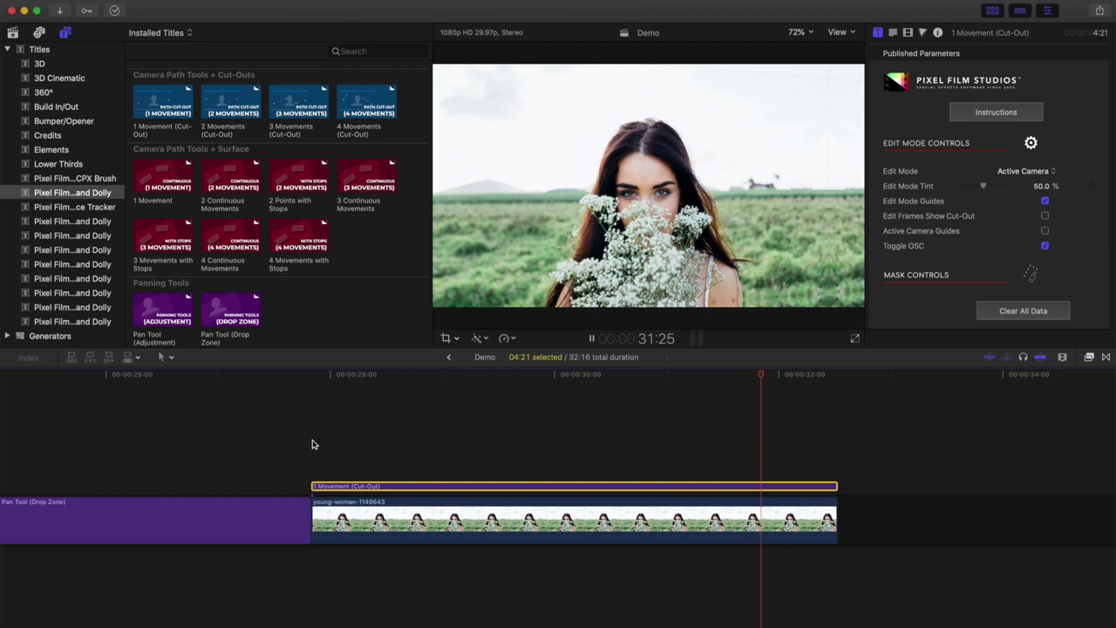
{"action": "key", "text": "space"}
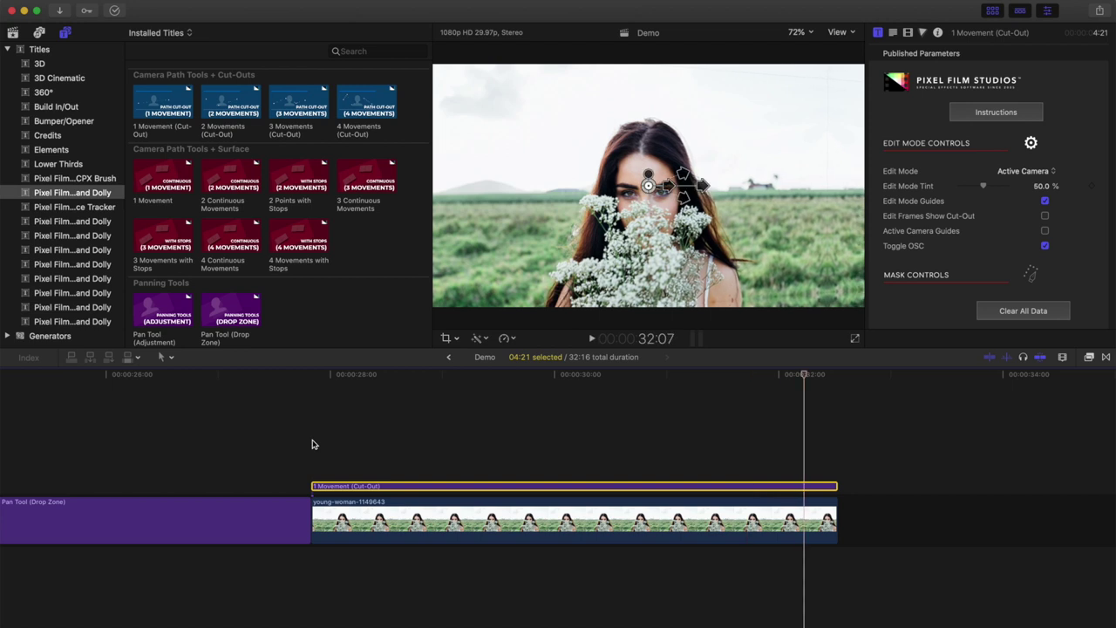
At the clip start, set the cut-out to Position Z 27.53, Rotation Y 20°, Position X 14.05, Scale 145%
{"action": "left_click_drag", "start_coordinate": [801, 376], "coordinate": [312, 419]}
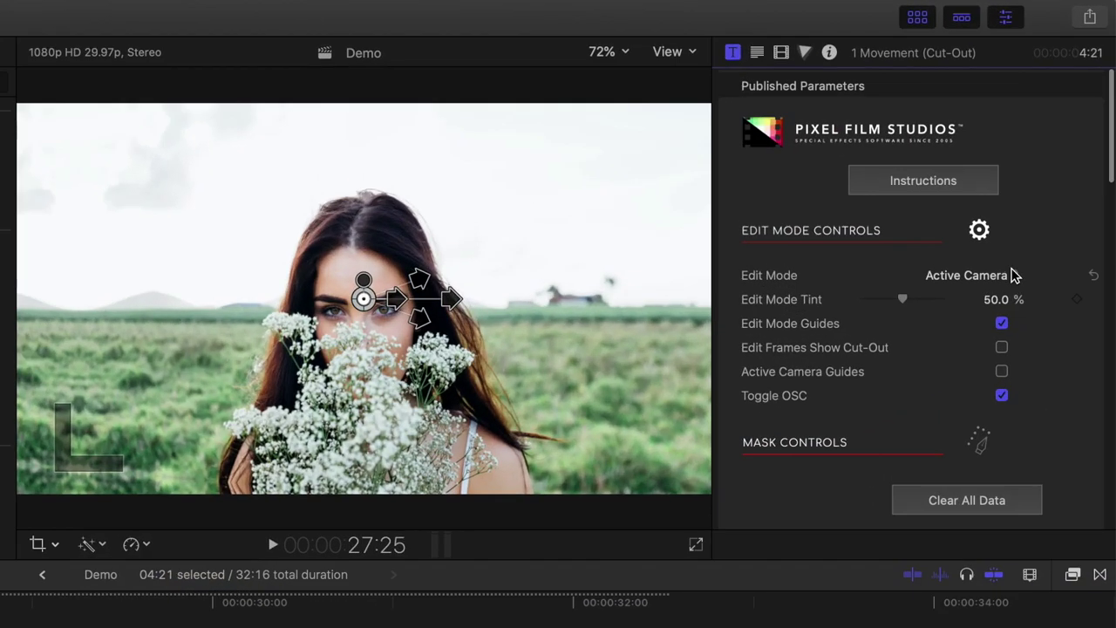
{"action": "left_click", "coordinate": [1014, 275]}
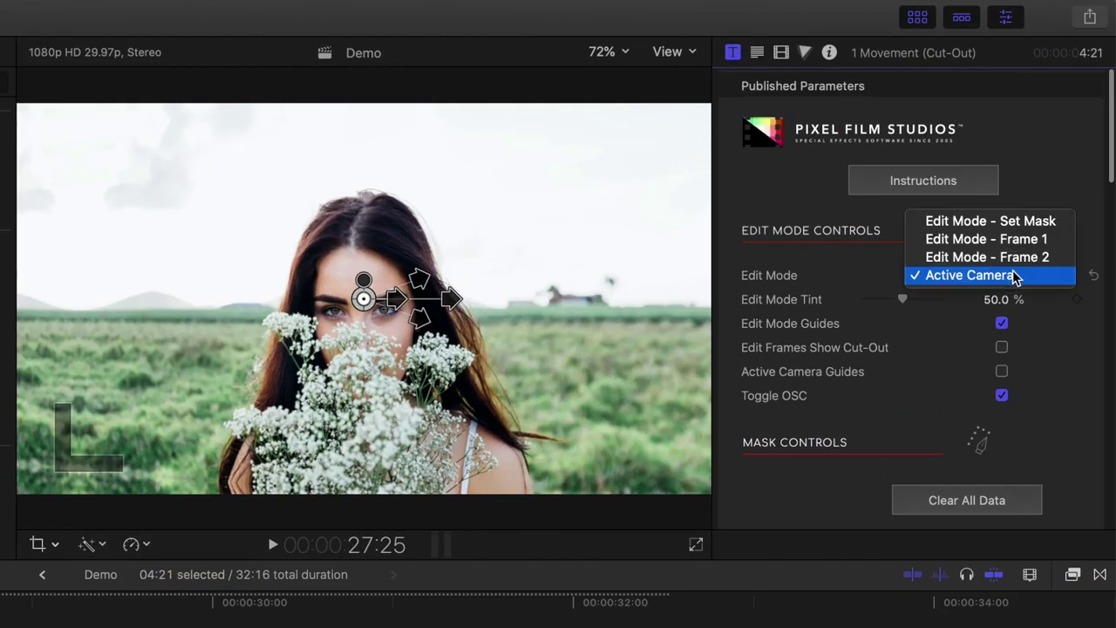
{"action": "left_click", "coordinate": [1014, 276]}
{"action": "scroll", "coordinate": [1014, 278], "scroll_direction": "down", "scroll_amount": 10}
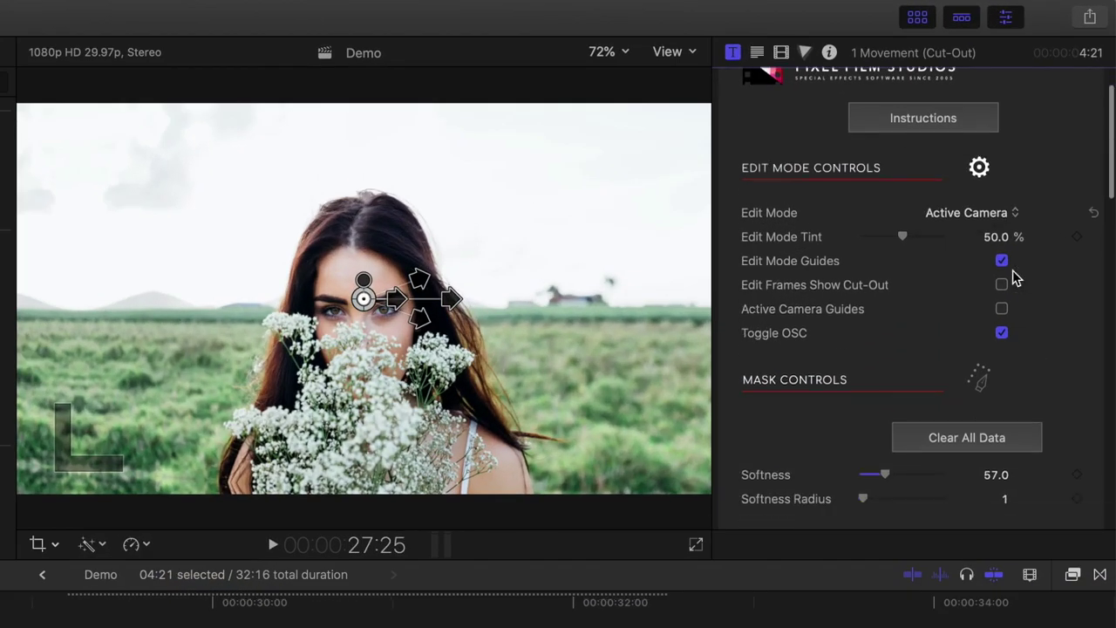
{"action": "scroll", "coordinate": [1014, 277], "scroll_direction": "down", "scroll_amount": 10}
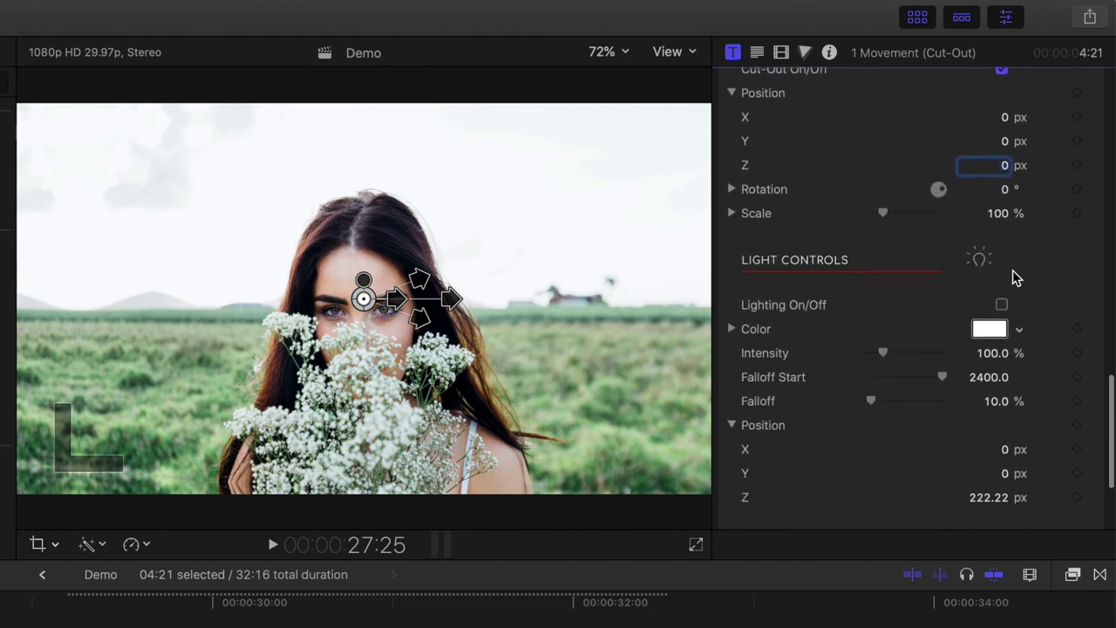
{"action": "scroll", "coordinate": [1014, 277], "scroll_direction": "up", "scroll_amount": 2}
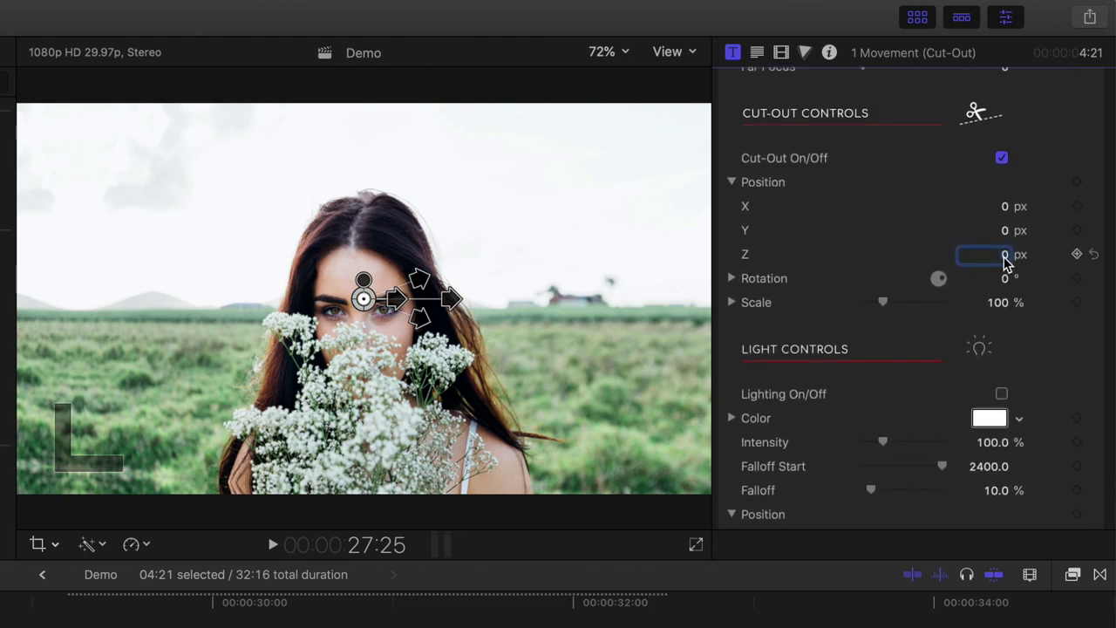
{"action": "left_click_drag", "start_coordinate": [1000, 254], "coordinate": [1007, 279]}
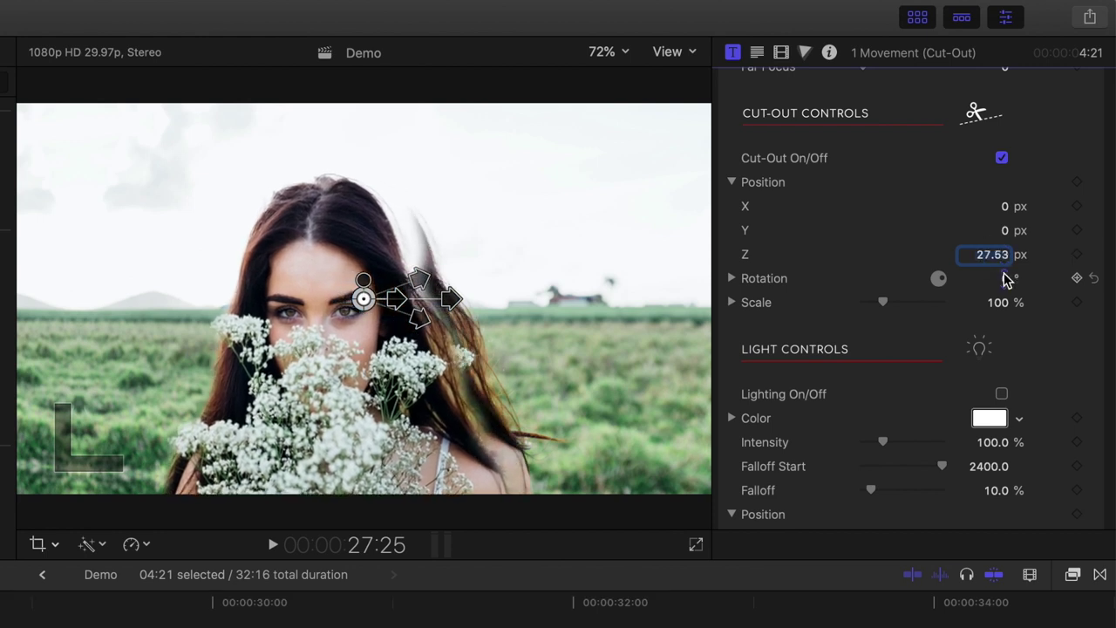
{"action": "left_click", "coordinate": [732, 278]}
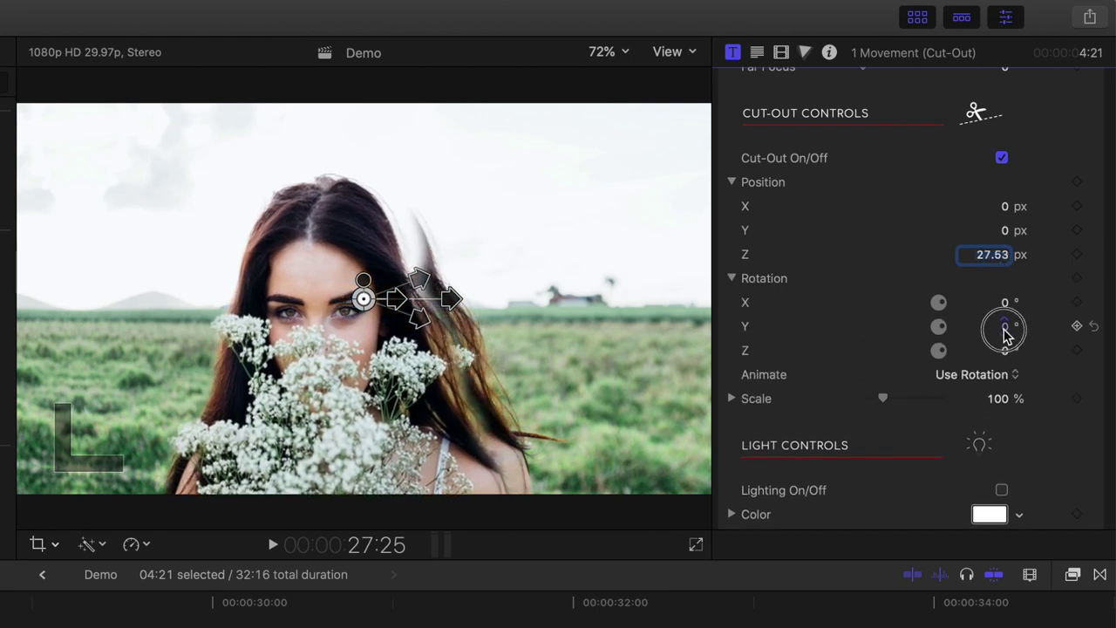
{"action": "left_click_drag", "start_coordinate": [1007, 334], "coordinate": [1007, 316]}
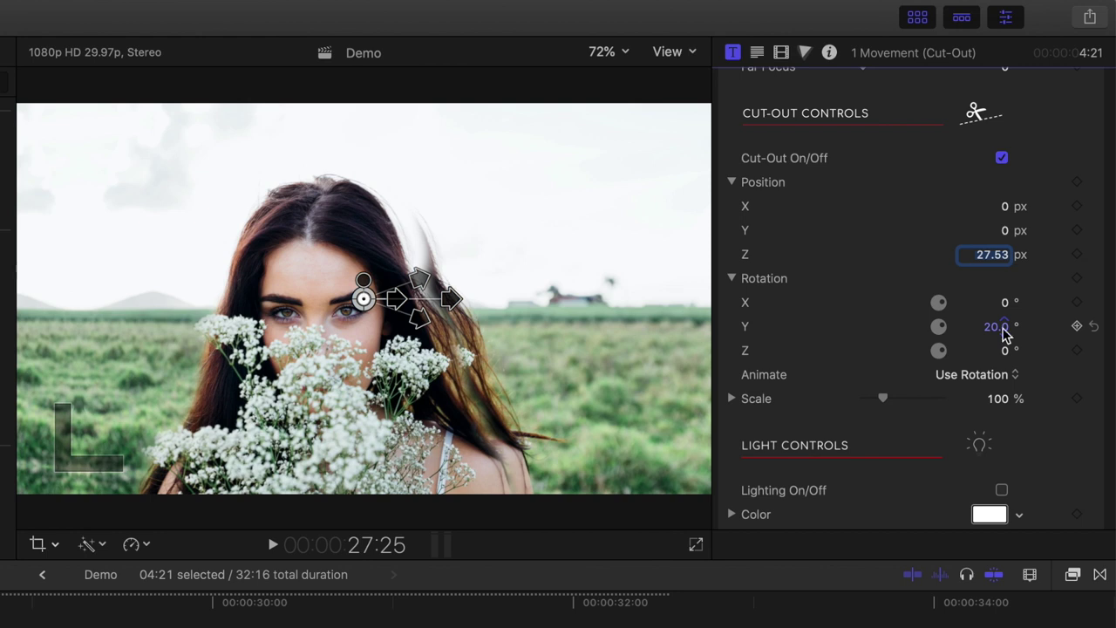
{"action": "left_click_drag", "start_coordinate": [998, 214], "coordinate": [1004, 240]}
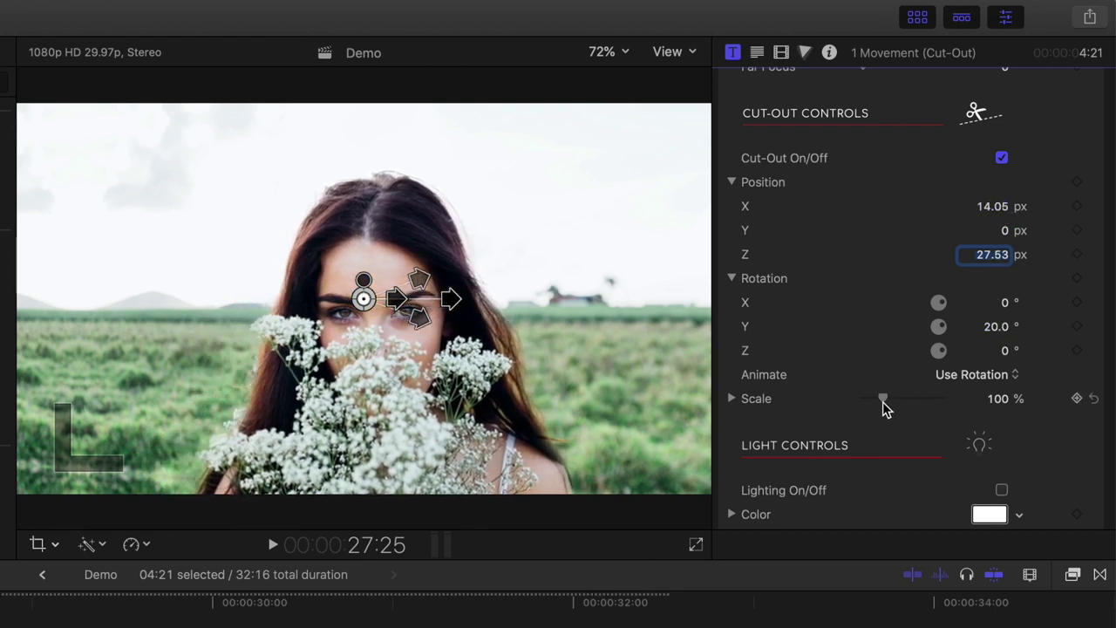
{"action": "left_click_drag", "start_coordinate": [883, 403], "coordinate": [891, 404]}
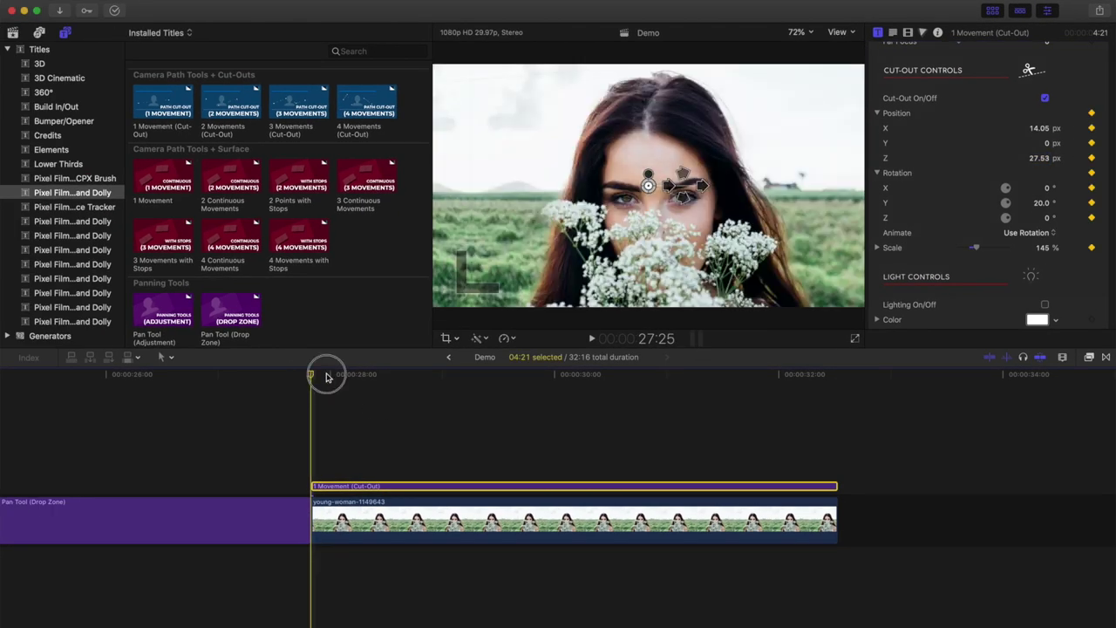
One frame before the clip end, change the cut-out's Rotation Y to -19.1° and adjust Position X
{"action": "left_click_drag", "start_coordinate": [328, 376], "coordinate": [841, 412]}
{"action": "key", "text": "Left"}
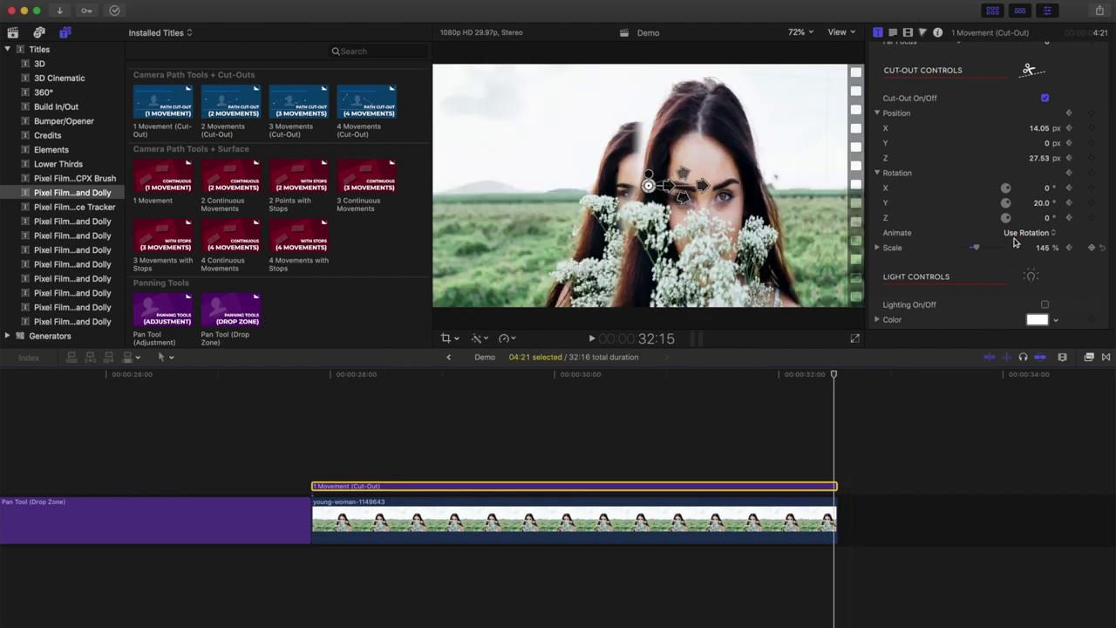
{"action": "left_click_drag", "start_coordinate": [1042, 207], "coordinate": [1037, 208]}
{"action": "left_click_drag", "start_coordinate": [1043, 128], "coordinate": [1044, 132]}
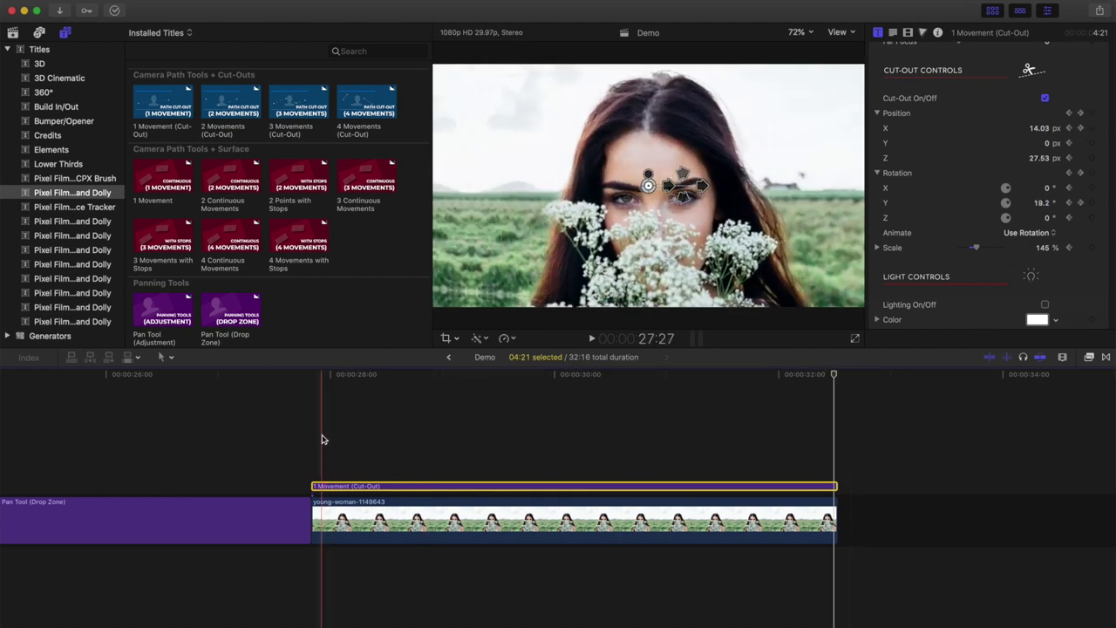